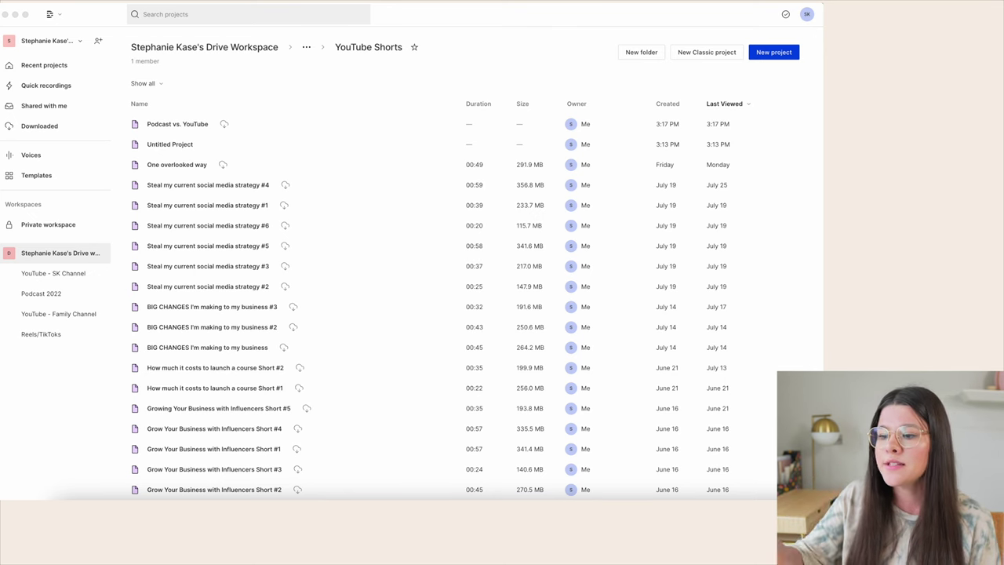
{"action": "left_click", "coordinate": [72, 506]}
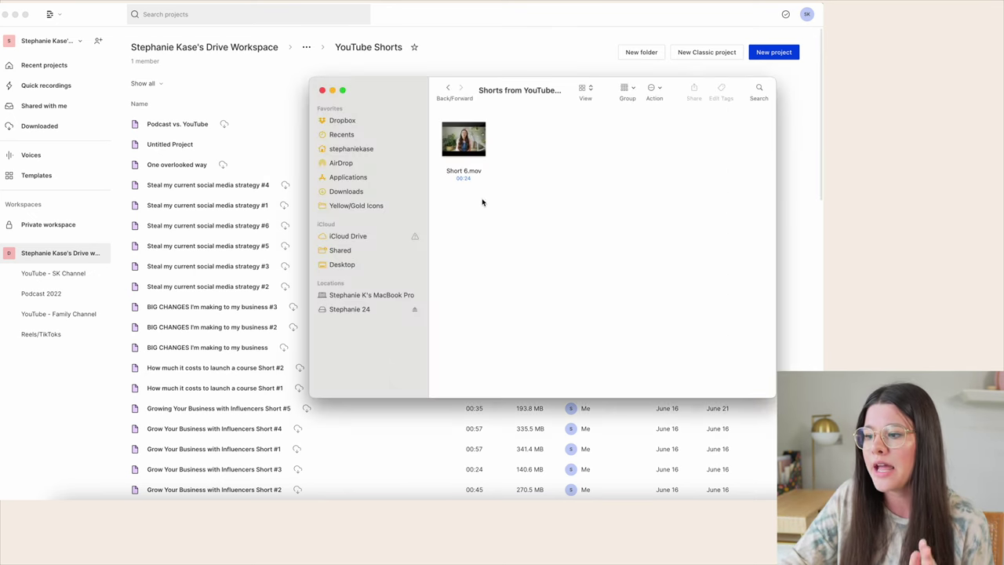
{"action": "left_click", "coordinate": [463, 178]}
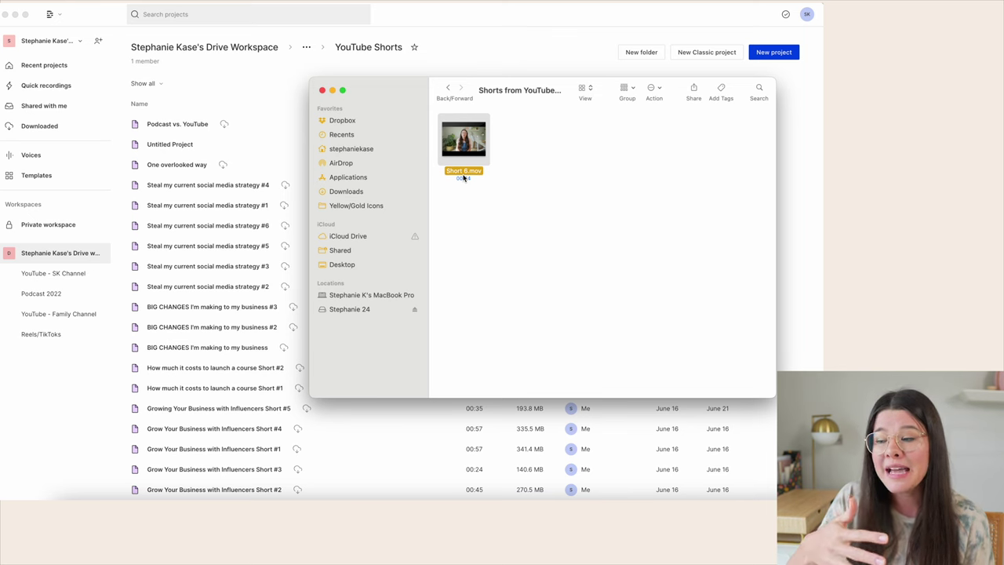
{"action": "key", "text": "space"}
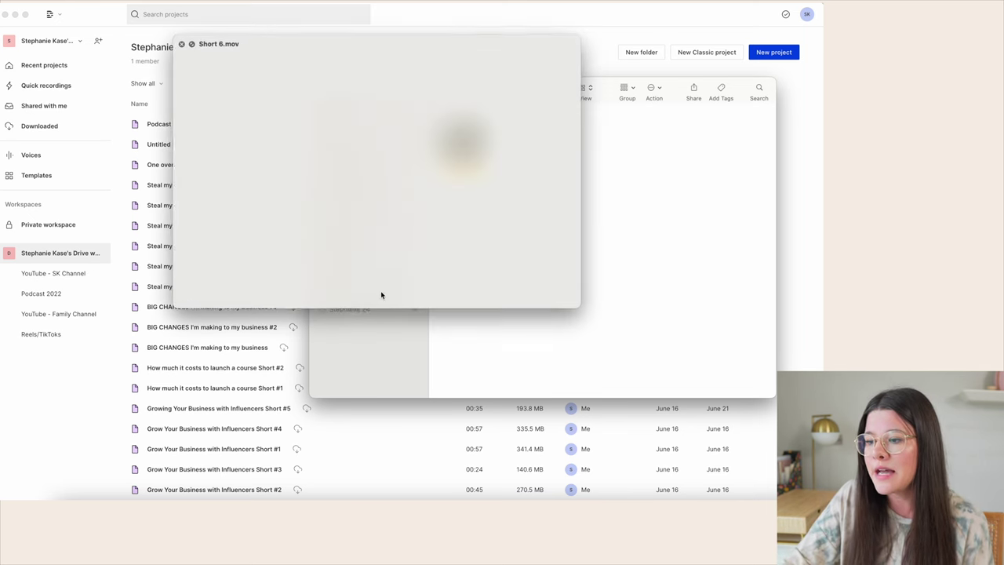
{"action": "key", "text": "XF86AudioMute"}
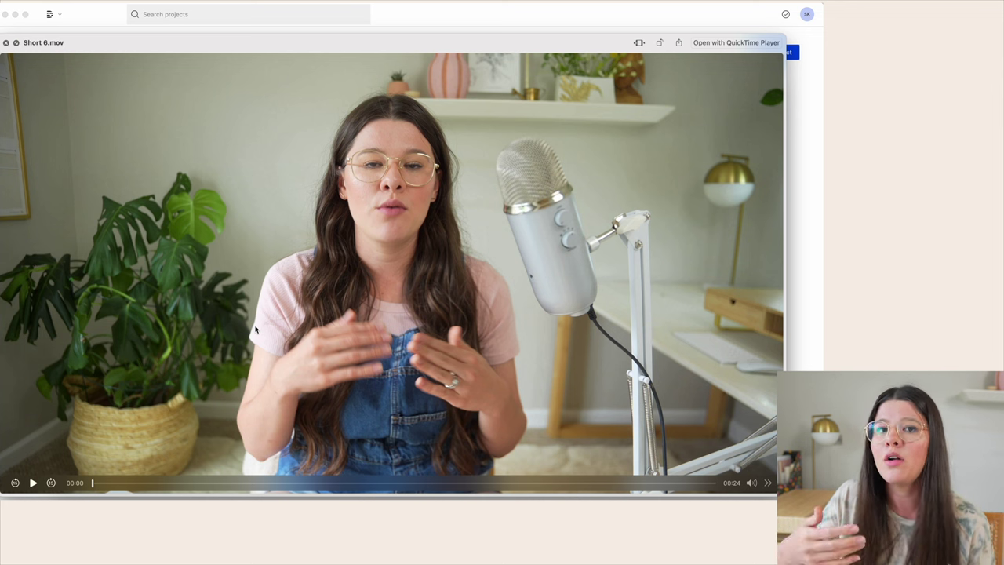
{"action": "key", "text": "space"}
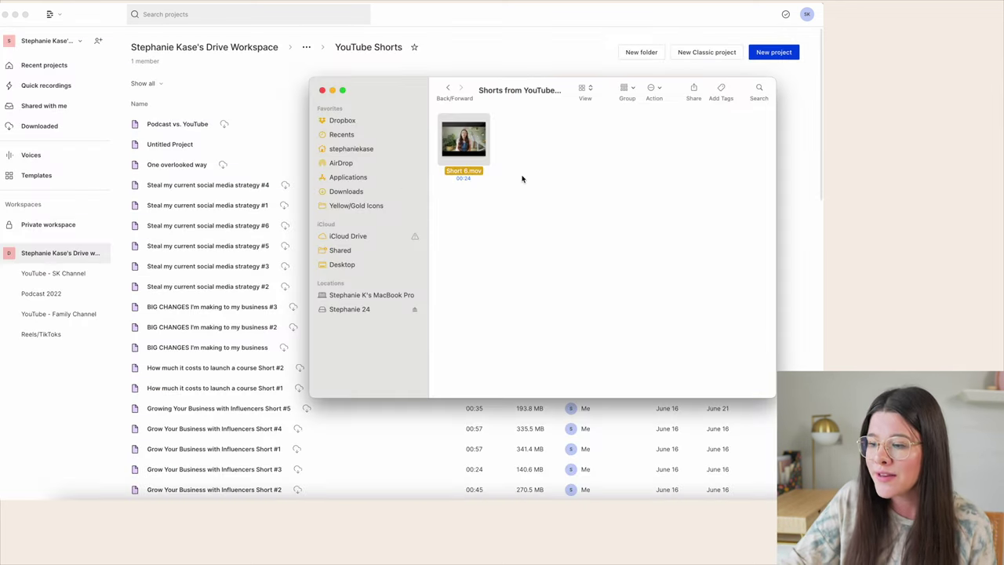
{"action": "left_click", "coordinate": [268, 77]}
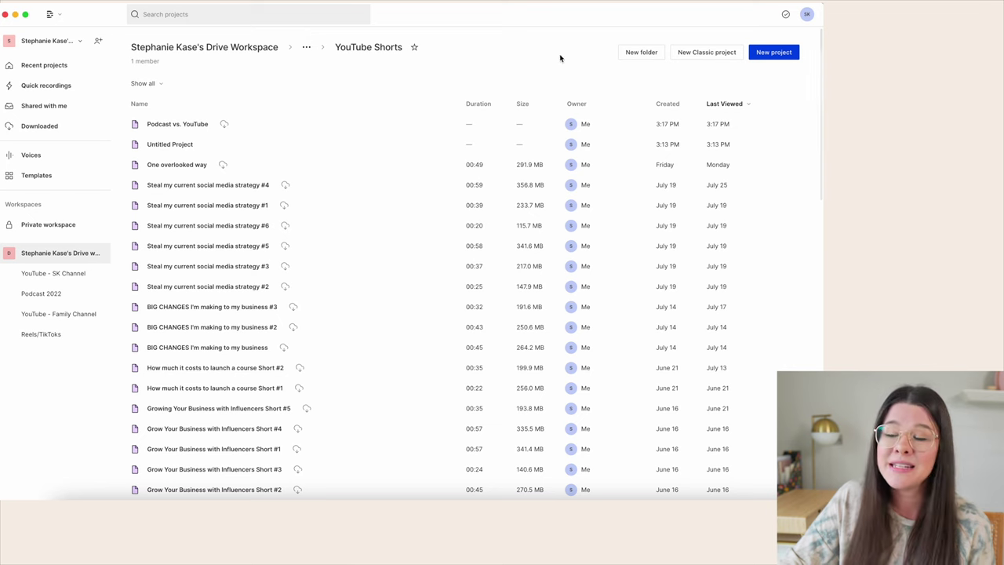
Start a new project from Short 6.mov and transcribe its speech in English
{"action": "left_click", "coordinate": [765, 55]}
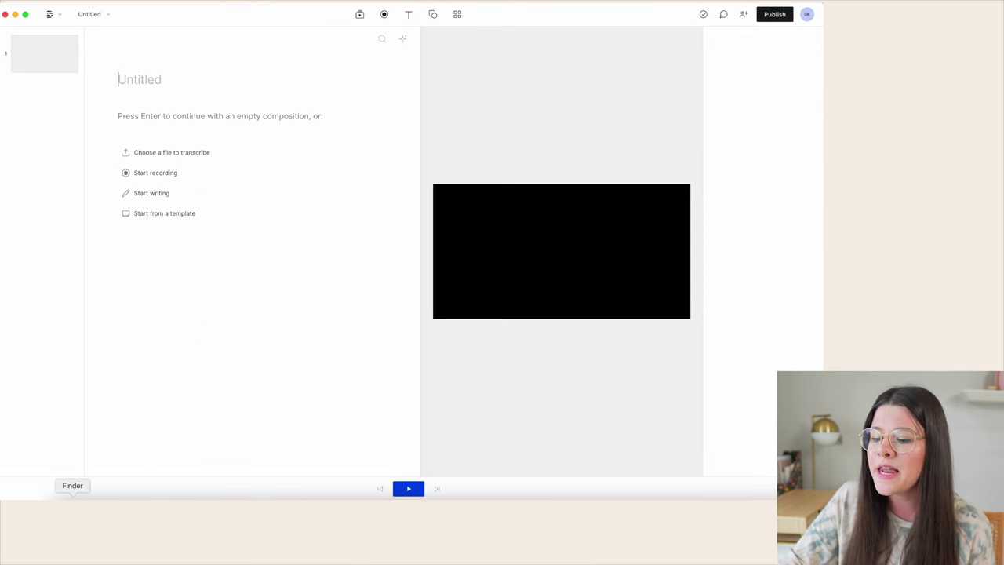
{"action": "left_click", "coordinate": [72, 510]}
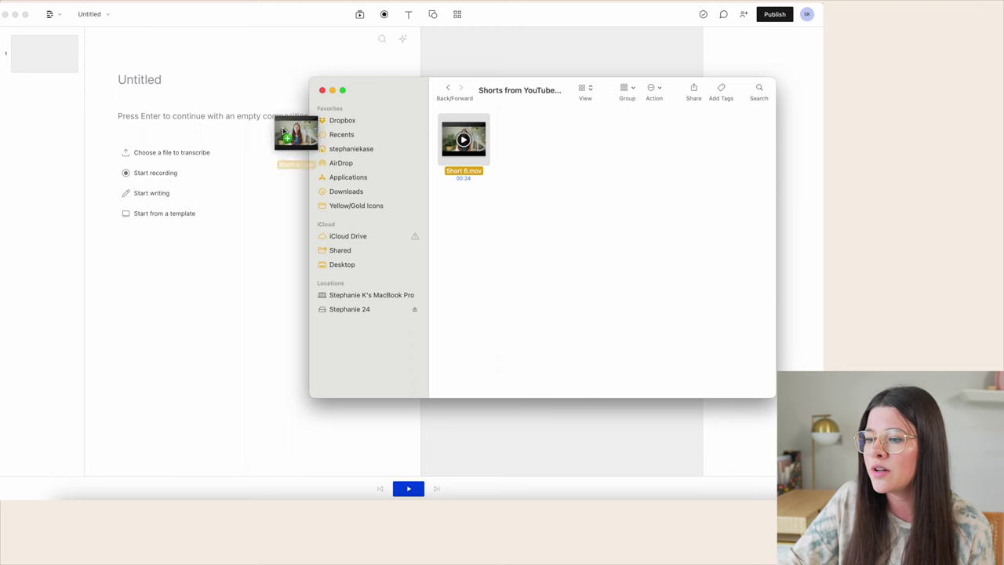
{"action": "left_click_drag", "start_coordinate": [475, 149], "coordinate": [198, 76]}
{"action": "left_click", "coordinate": [162, 82]}
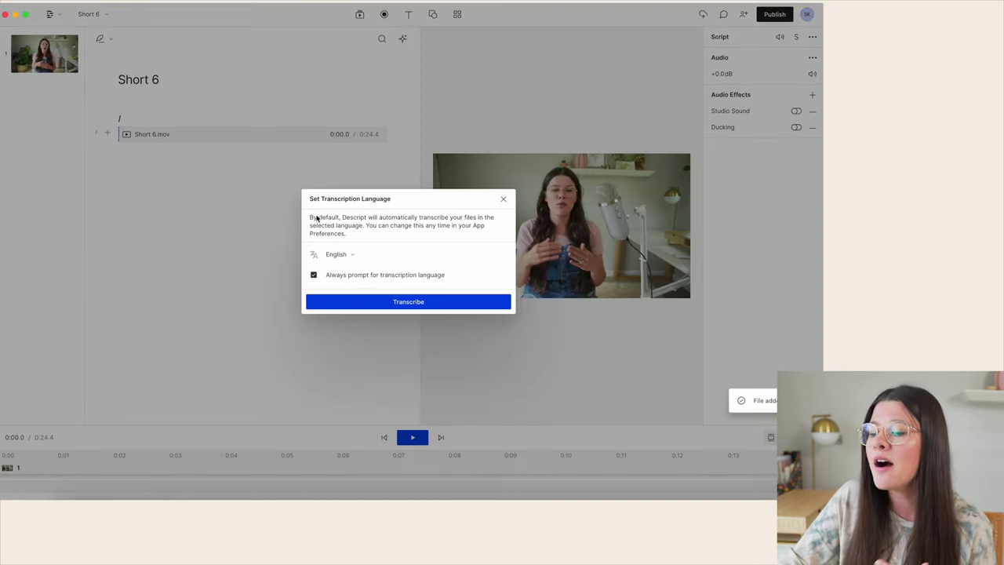
{"action": "left_click", "coordinate": [331, 300]}
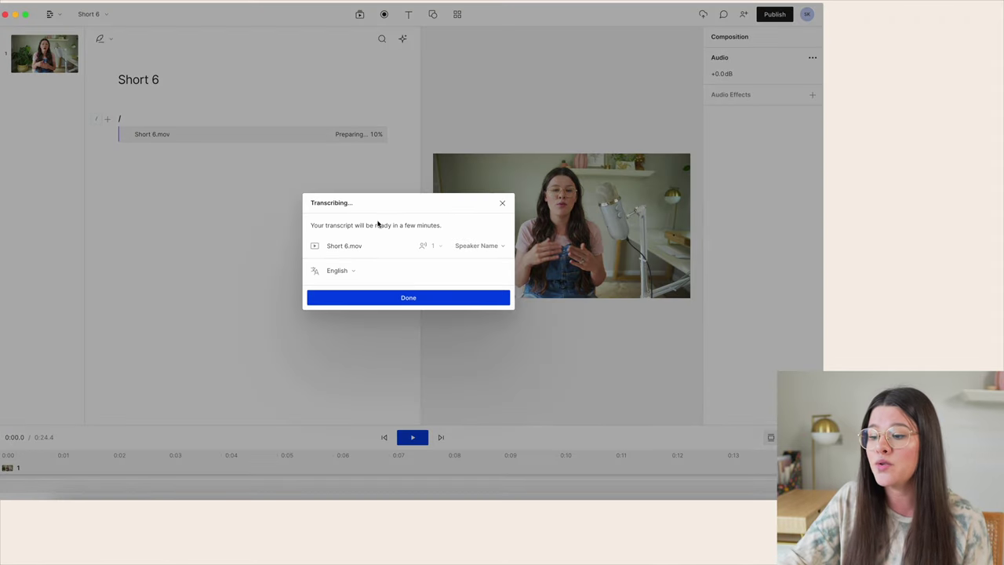
{"action": "left_click", "coordinate": [382, 297]}
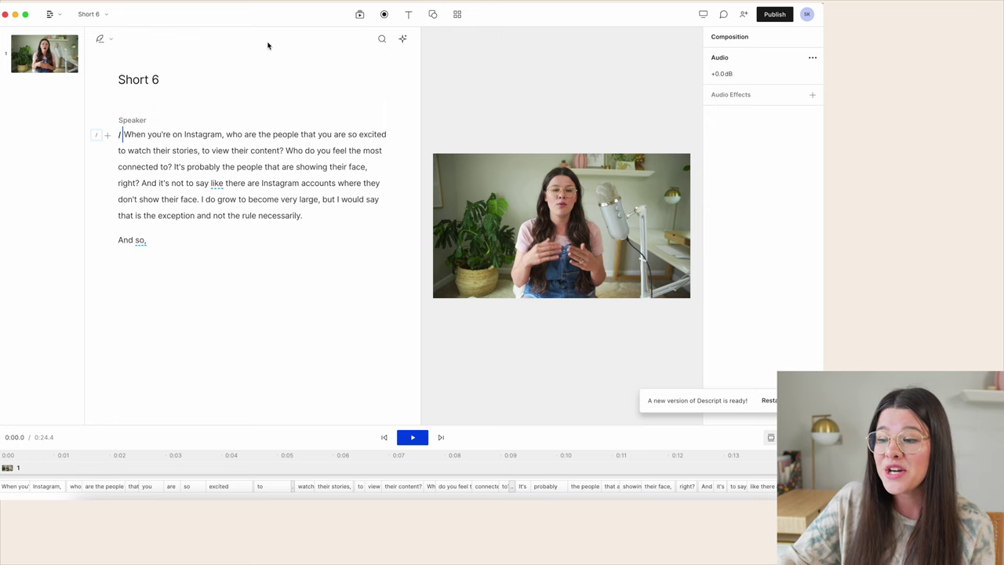
{"action": "mouse_move", "coordinate": [562, 226]}
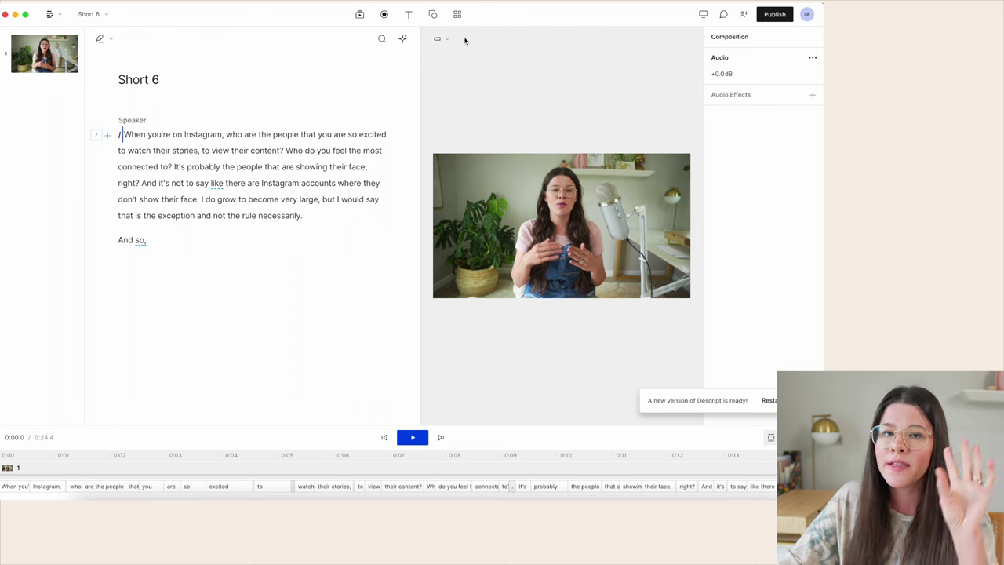
Switch the composition to Portrait 9:16 and stretch the video to the frame's top and bottom
{"action": "left_click", "coordinate": [437, 39]}
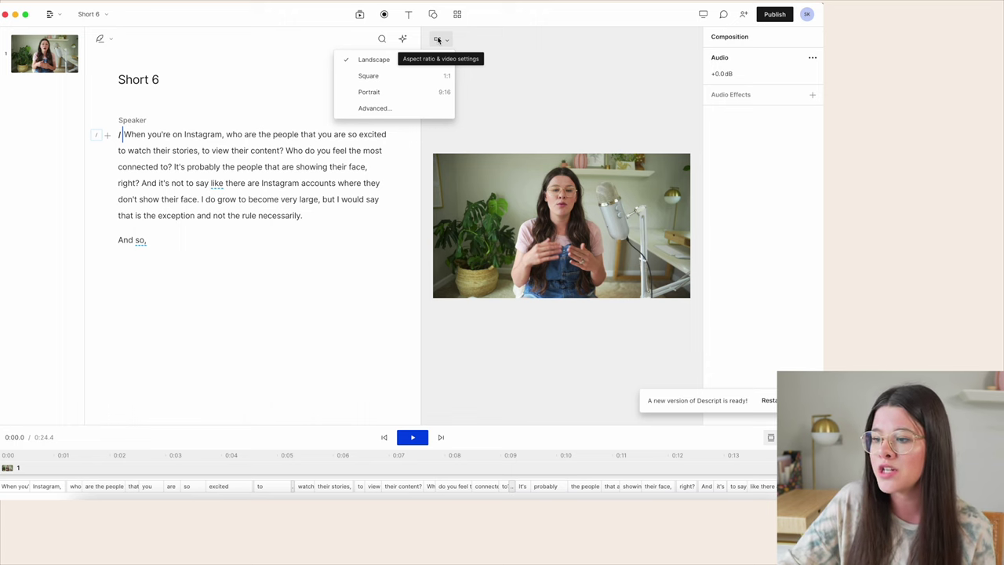
{"action": "left_click", "coordinate": [384, 94]}
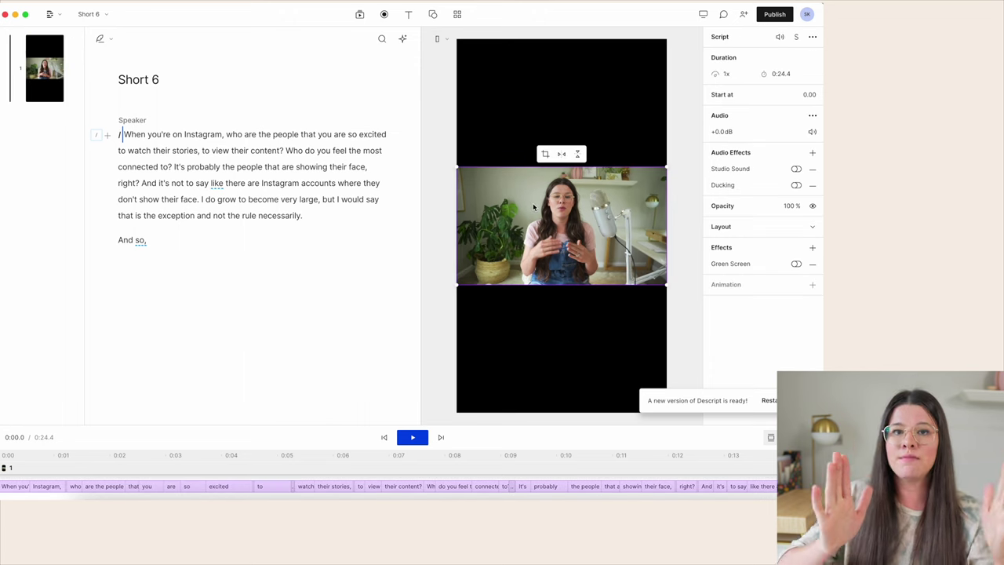
{"action": "left_click_drag", "start_coordinate": [521, 162], "coordinate": [511, 39]}
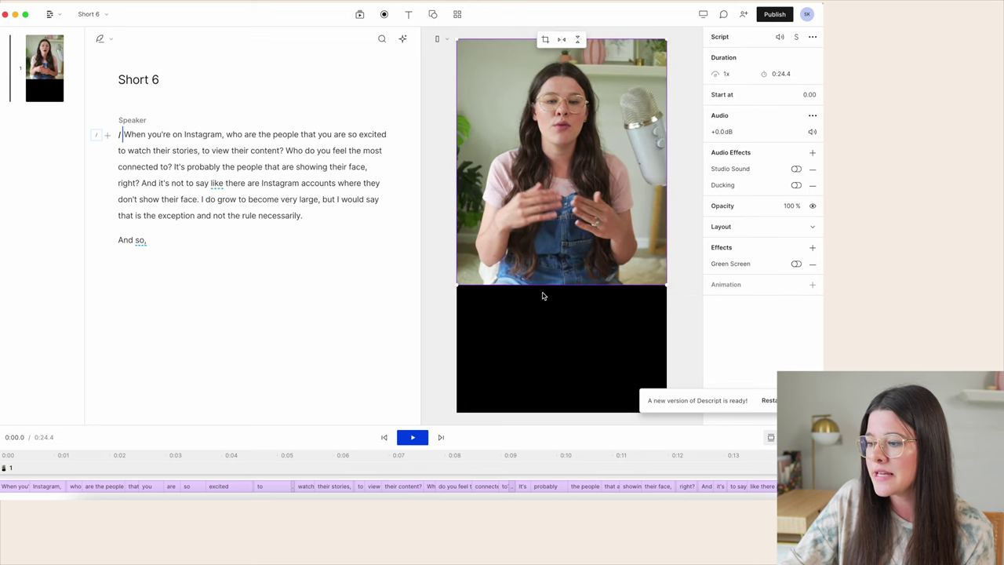
{"action": "left_click_drag", "start_coordinate": [540, 288], "coordinate": [536, 410]}
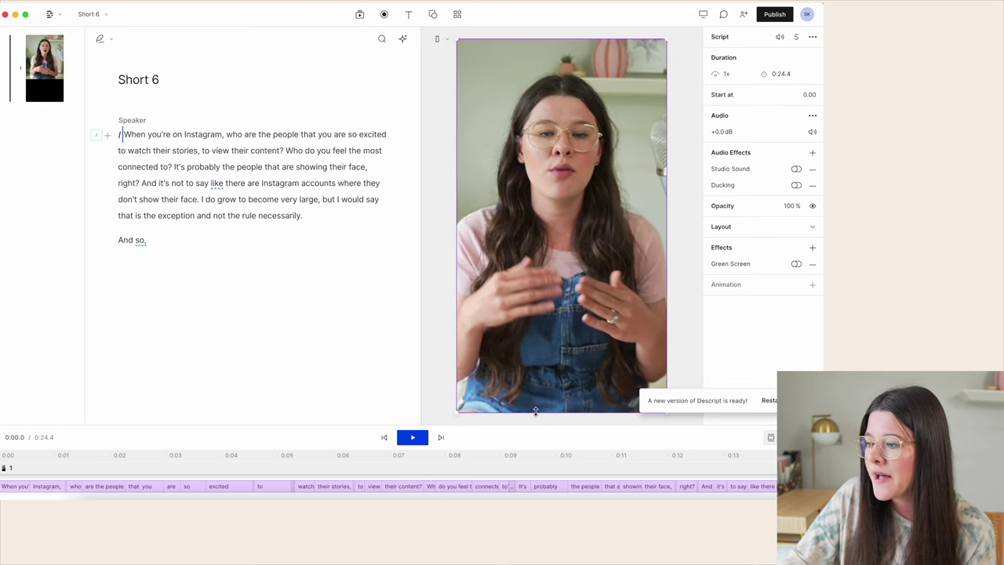
Adjust the video's crop to nudge the speaker slightly right in frame
{"action": "double_click", "coordinate": [542, 280]}
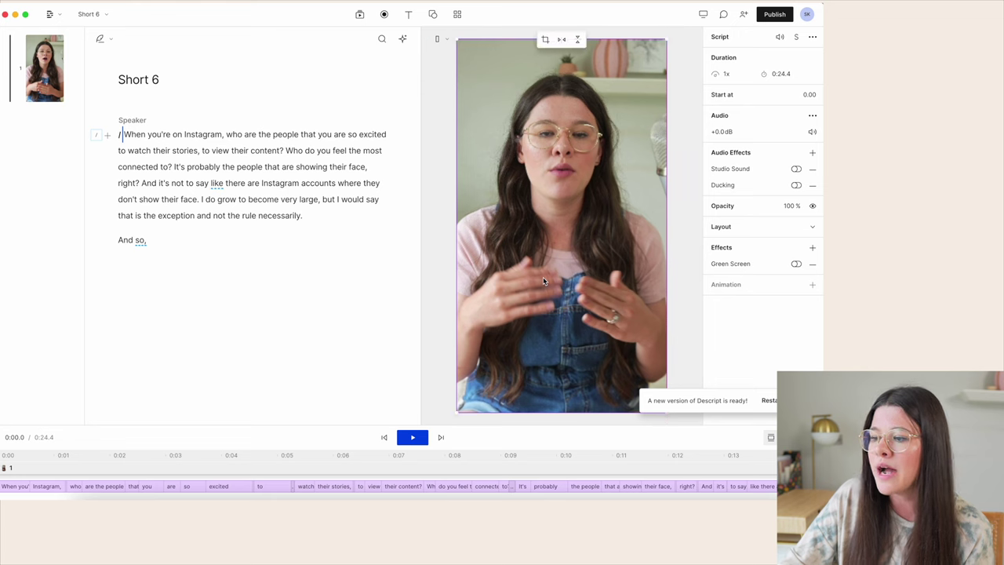
{"action": "left_click_drag", "start_coordinate": [571, 257], "coordinate": [576, 256]}
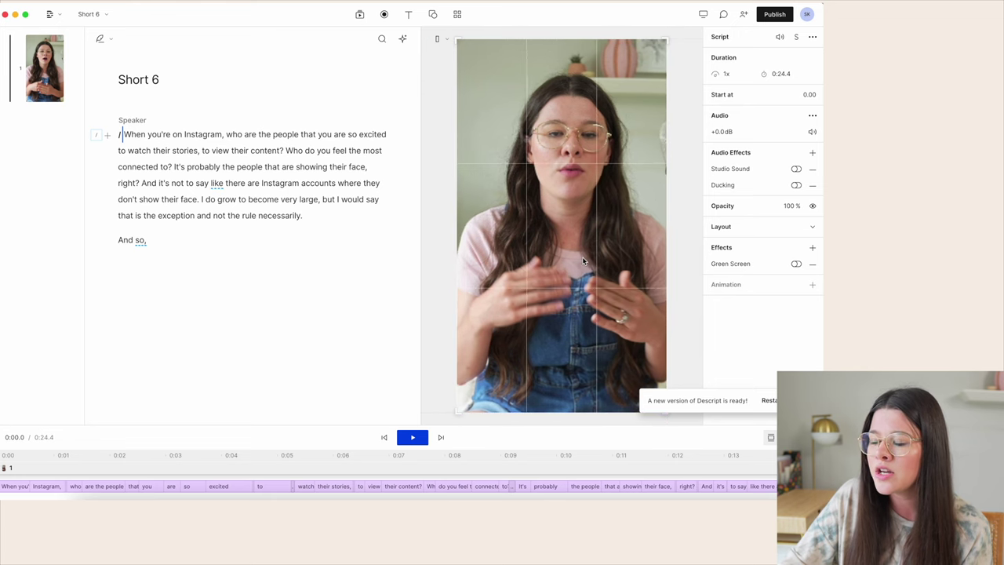
{"action": "left_click", "coordinate": [688, 209]}
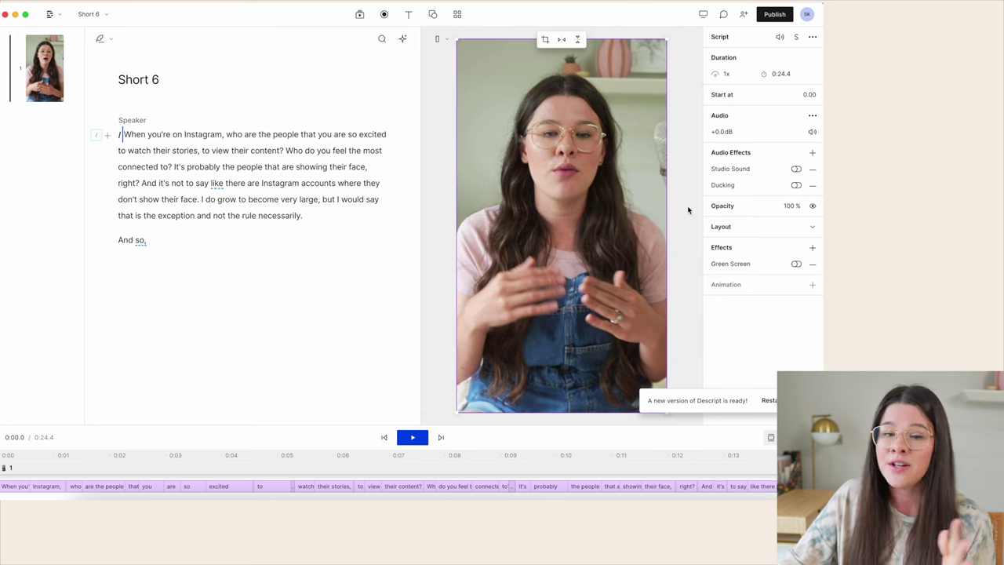
{"action": "left_click", "coordinate": [438, 155]}
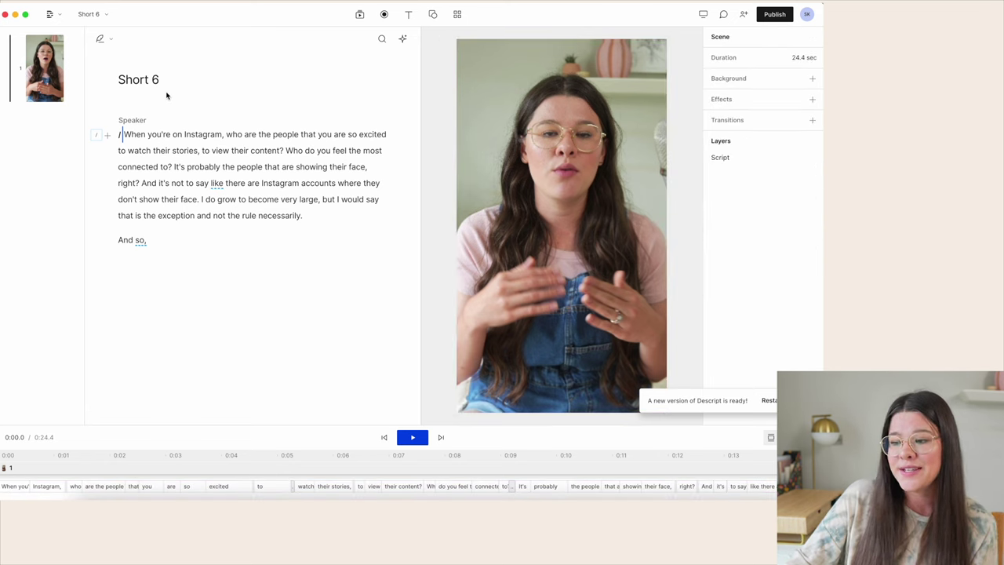
Insert transcript-generated Captions from the quick actions list beside the script
{"action": "left_click", "coordinate": [108, 136]}
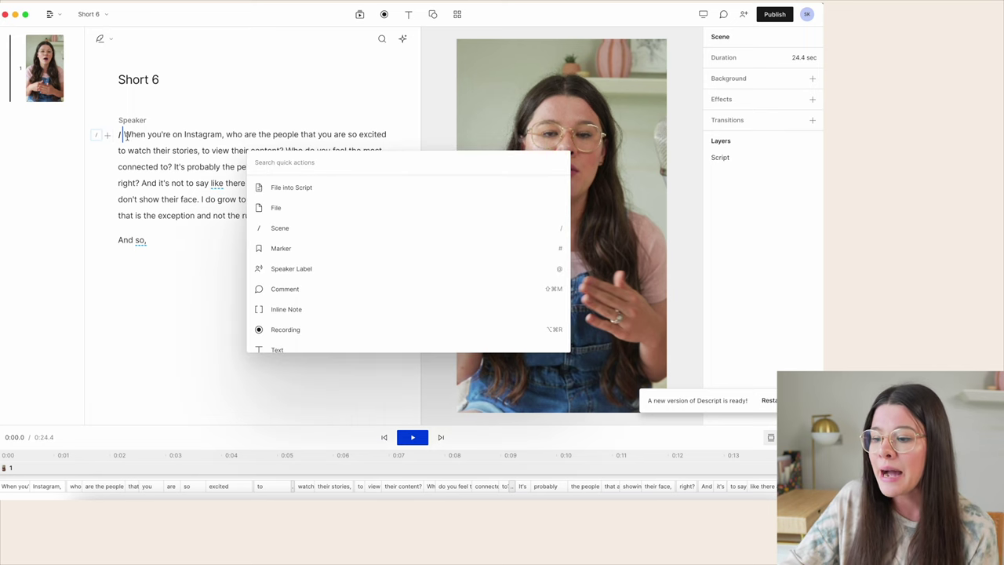
{"action": "scroll", "coordinate": [334, 236], "scroll_direction": "down", "scroll_amount": 2}
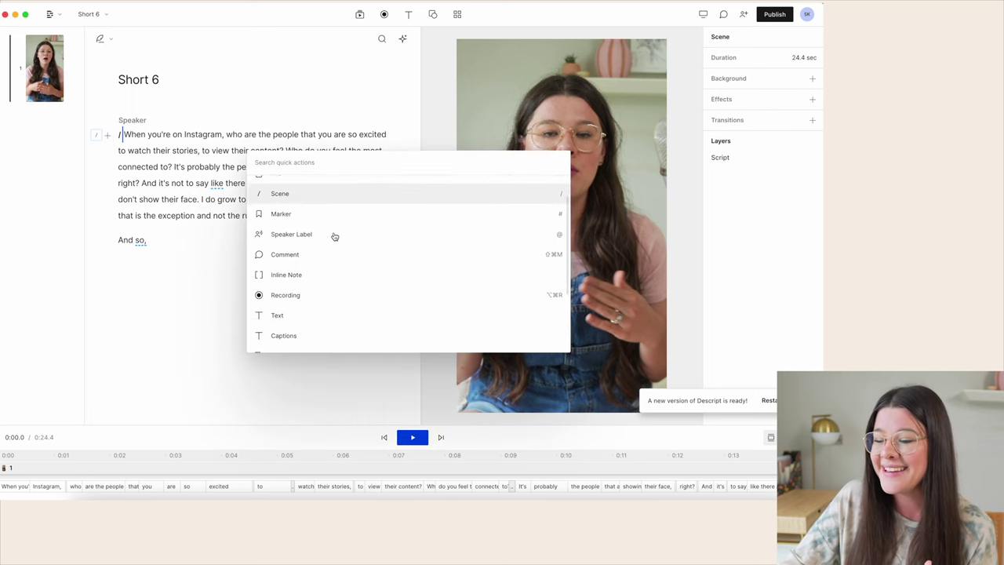
{"action": "scroll", "coordinate": [334, 237], "scroll_direction": "down", "scroll_amount": 3}
{"action": "left_click", "coordinate": [295, 243]}
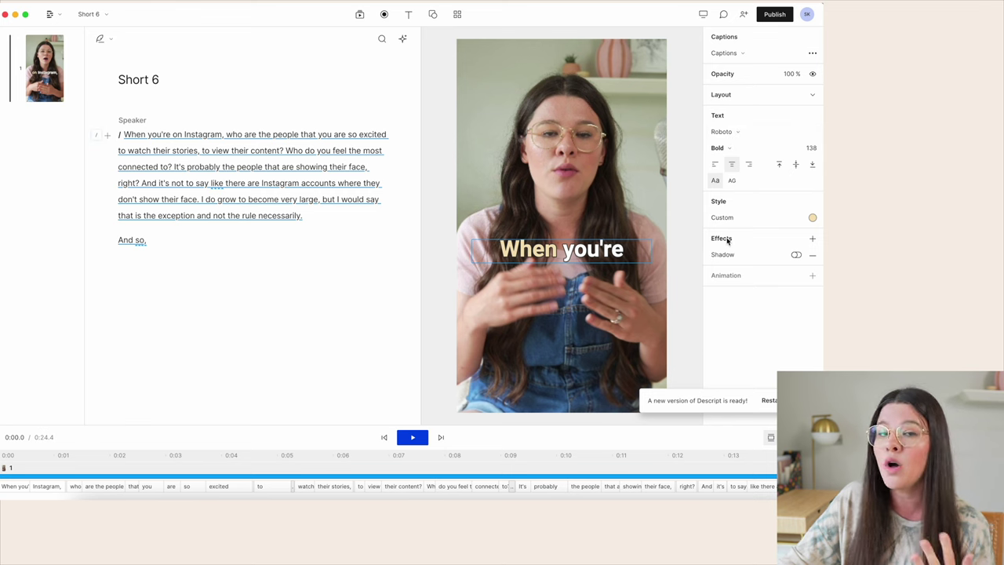
Review the caption font and style settings, keeping Roboto as the font
{"action": "left_click", "coordinate": [725, 134]}
{"action": "scroll", "coordinate": [734, 216], "scroll_direction": "down", "scroll_amount": 3}
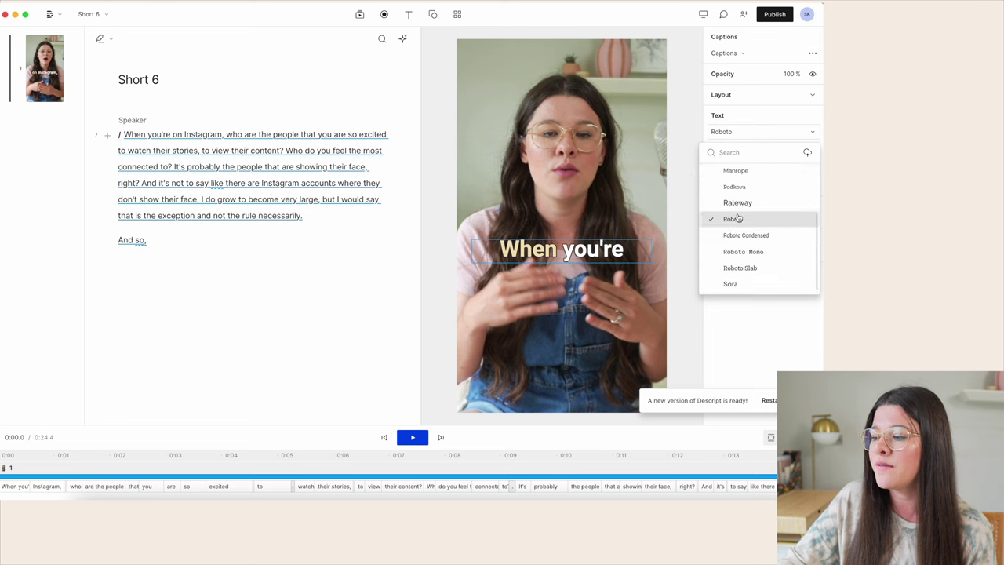
{"action": "scroll", "coordinate": [737, 219], "scroll_direction": "up", "scroll_amount": 3}
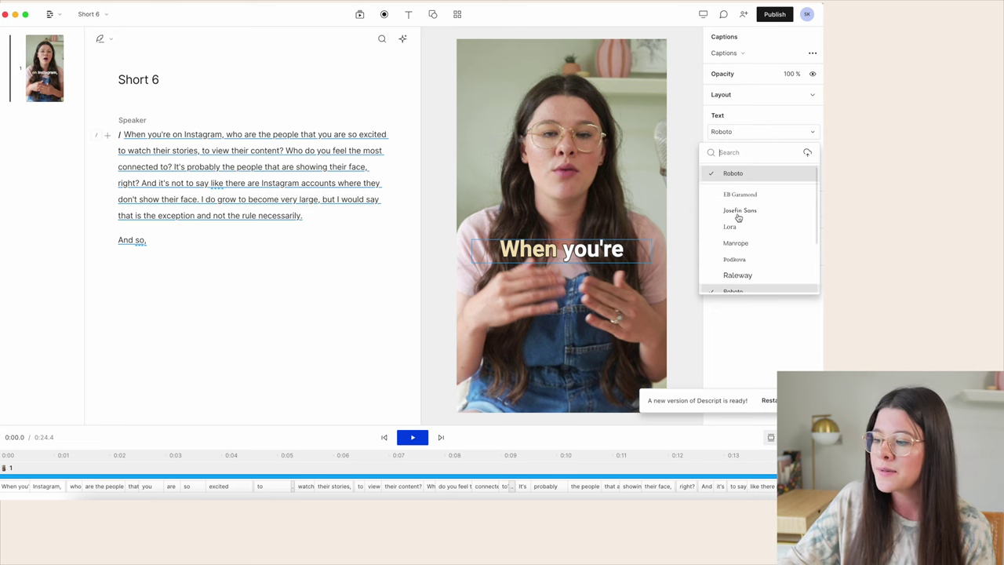
{"action": "left_click", "coordinate": [769, 122]}
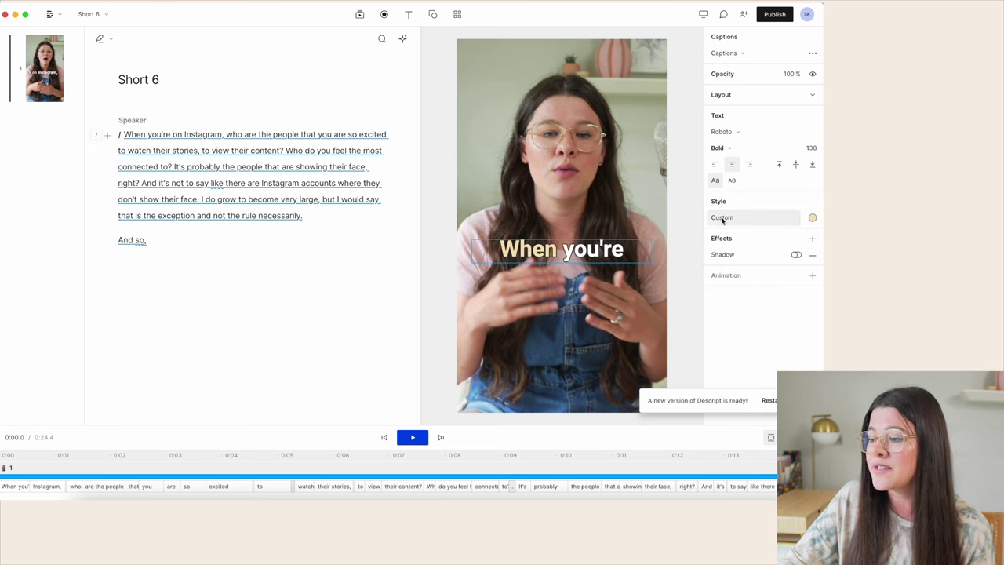
{"action": "left_click", "coordinate": [814, 219]}
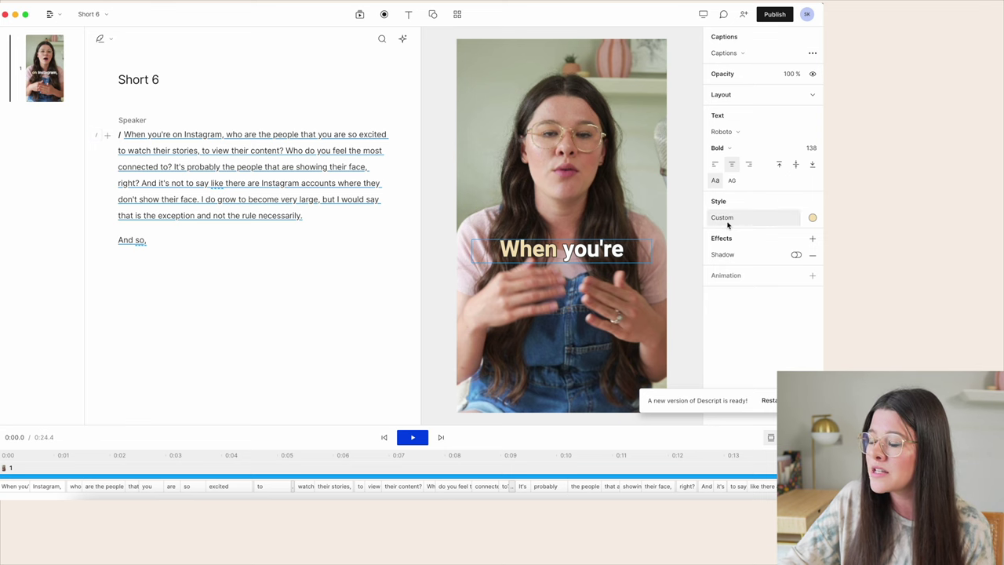
{"action": "left_click", "coordinate": [728, 222]}
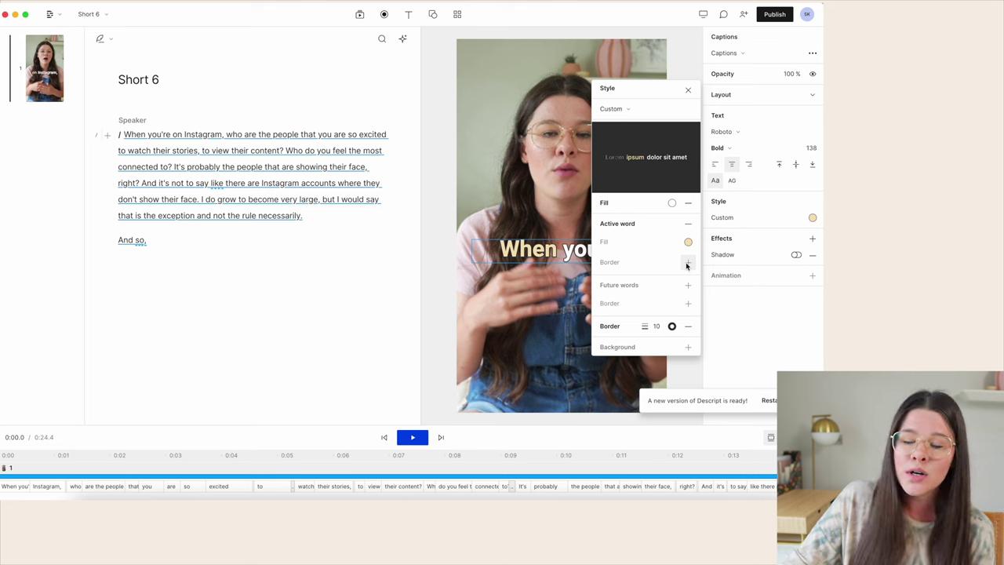
{"action": "left_click", "coordinate": [742, 199]}
{"action": "left_click", "coordinate": [531, 213]}
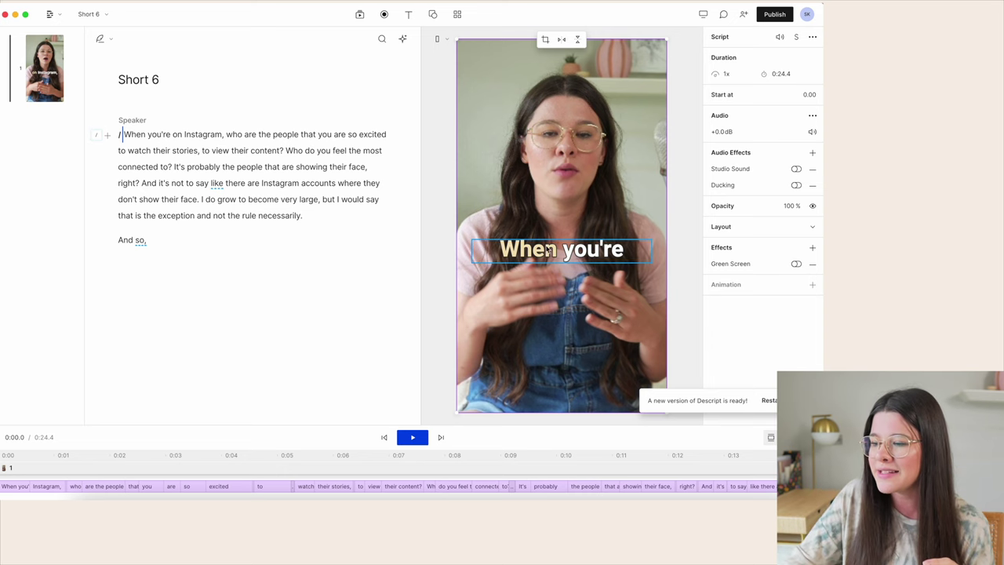
Widen the caption box and set the caption font size to about 125
{"action": "left_click", "coordinate": [600, 261]}
{"action": "mouse_move", "coordinate": [652, 264]}
{"action": "left_mouse_down"}
{"action": "mouse_move", "coordinate": [682, 273]}
{"action": "mouse_move", "coordinate": [648, 267]}
{"action": "left_mouse_up"}
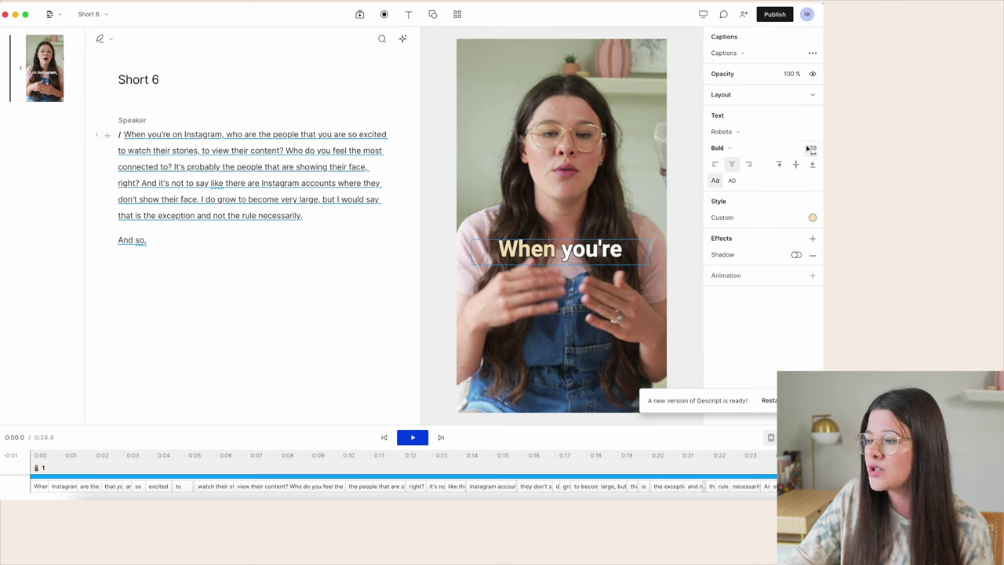
{"action": "left_click_drag", "start_coordinate": [813, 149], "coordinate": [744, 147]}
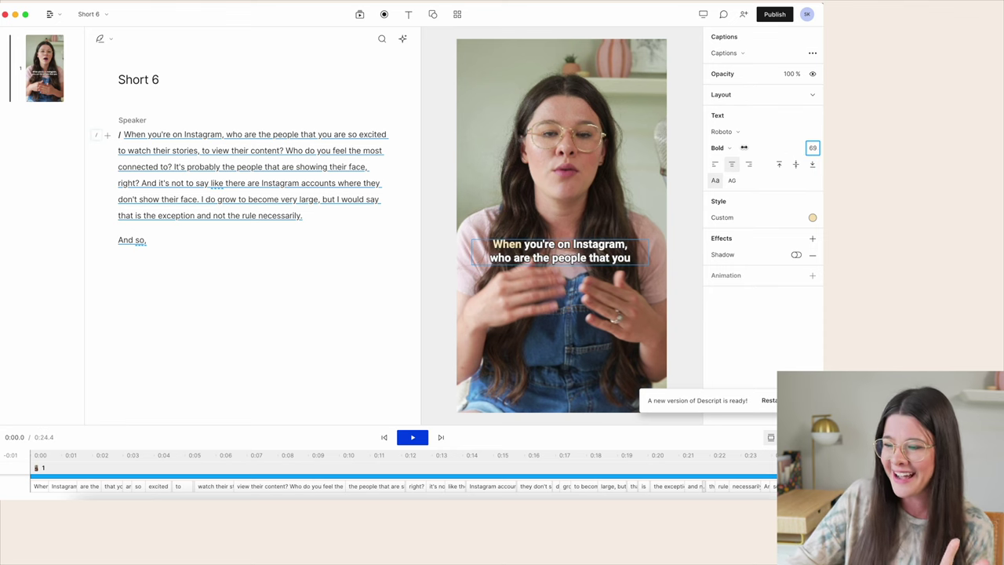
{"action": "mouse_move", "coordinate": [744, 147]}
{"action": "left_mouse_down"}
{"action": "mouse_move", "coordinate": [804, 140]}
{"action": "mouse_move", "coordinate": [796, 139]}
{"action": "left_mouse_up"}
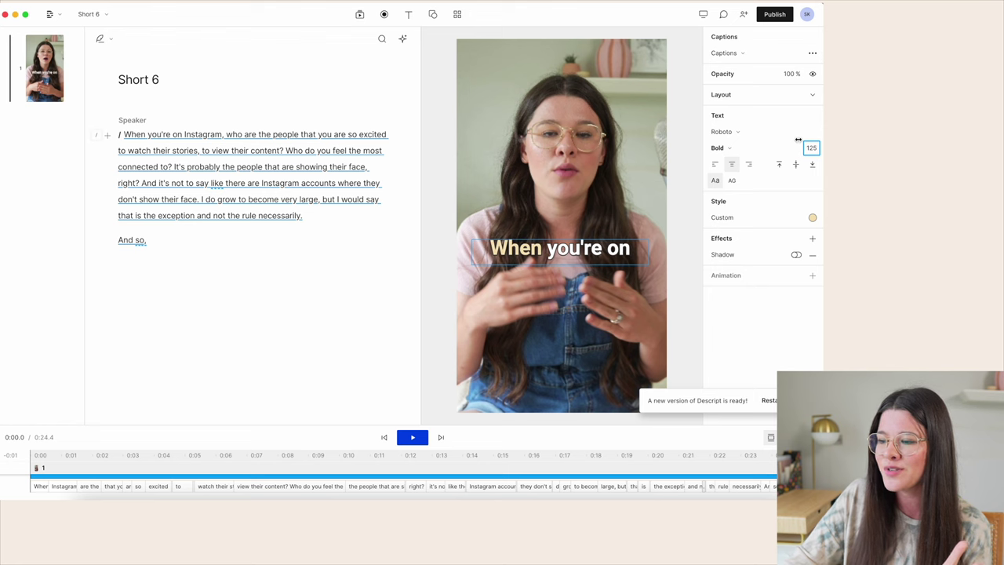
{"action": "left_click", "coordinate": [683, 203]}
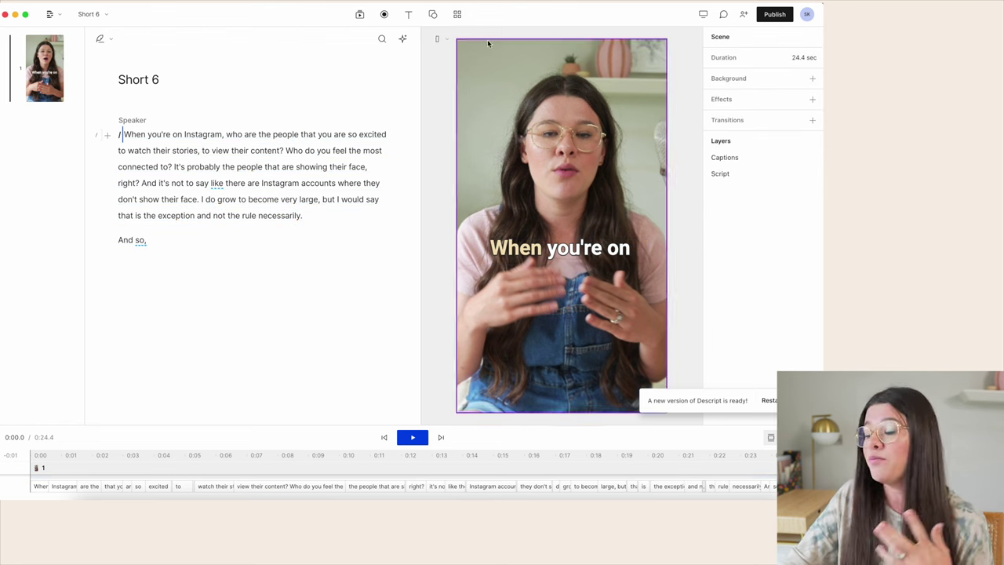
Export the clip as a video file named Short 6.mp4
{"action": "left_click", "coordinate": [775, 16]}
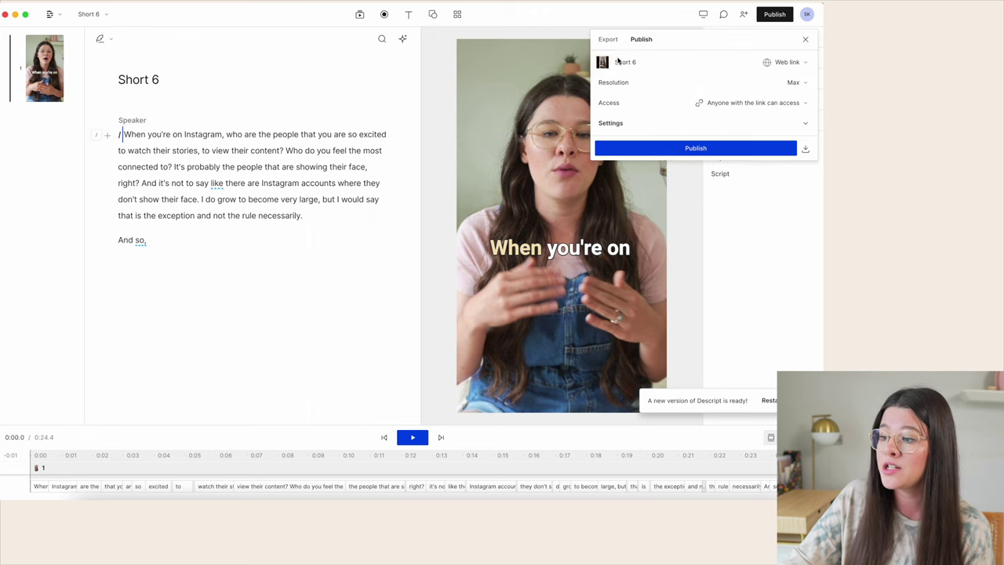
{"action": "left_click", "coordinate": [609, 39]}
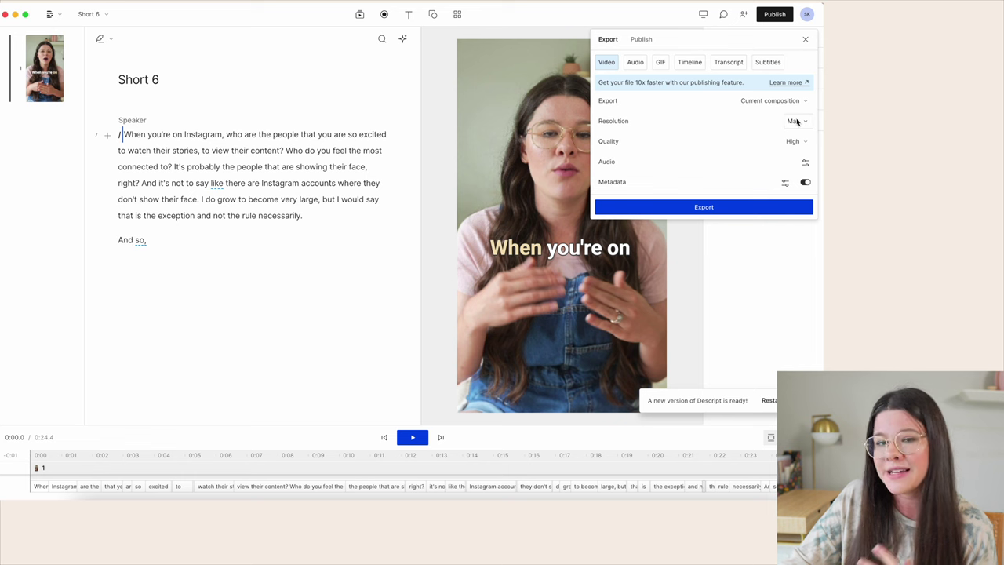
{"action": "left_click", "coordinate": [717, 208]}
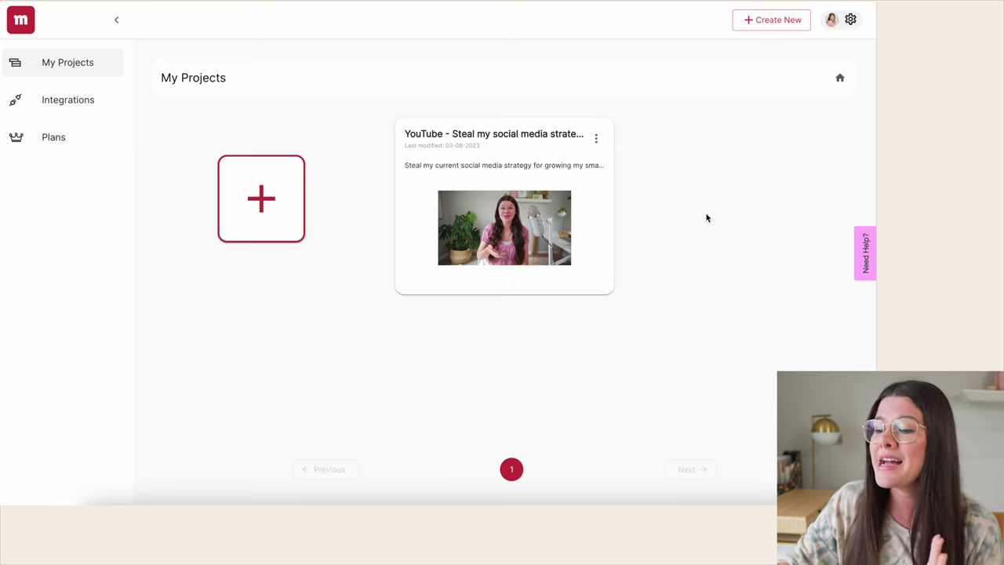
Create a new Munch project with Instagram and YouTube Short as clip targets
{"action": "left_click", "coordinate": [283, 206]}
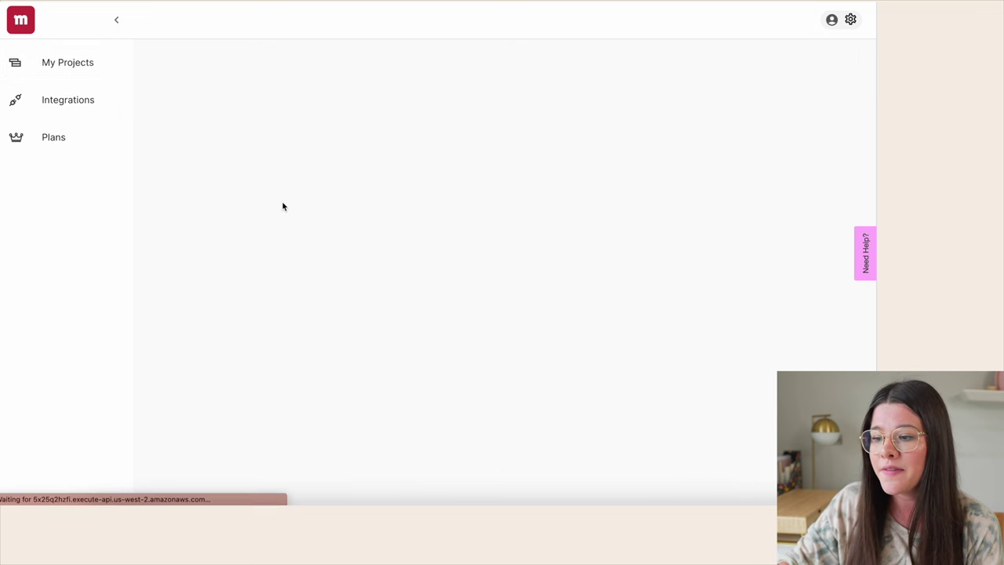
{"action": "scroll", "coordinate": [386, 163], "scroll_direction": "down", "scroll_amount": 1}
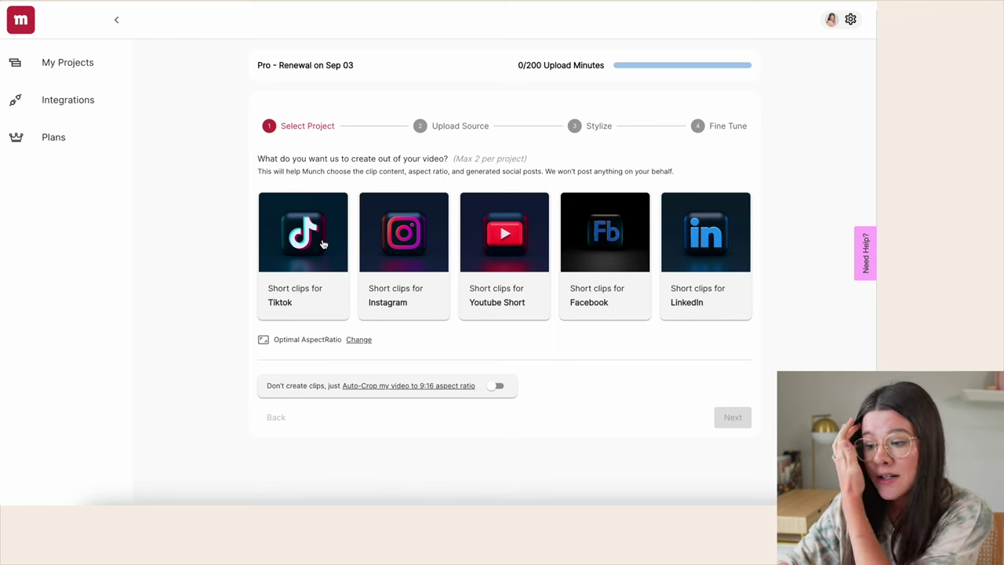
{"action": "left_click", "coordinate": [398, 270]}
{"action": "left_click", "coordinate": [496, 252]}
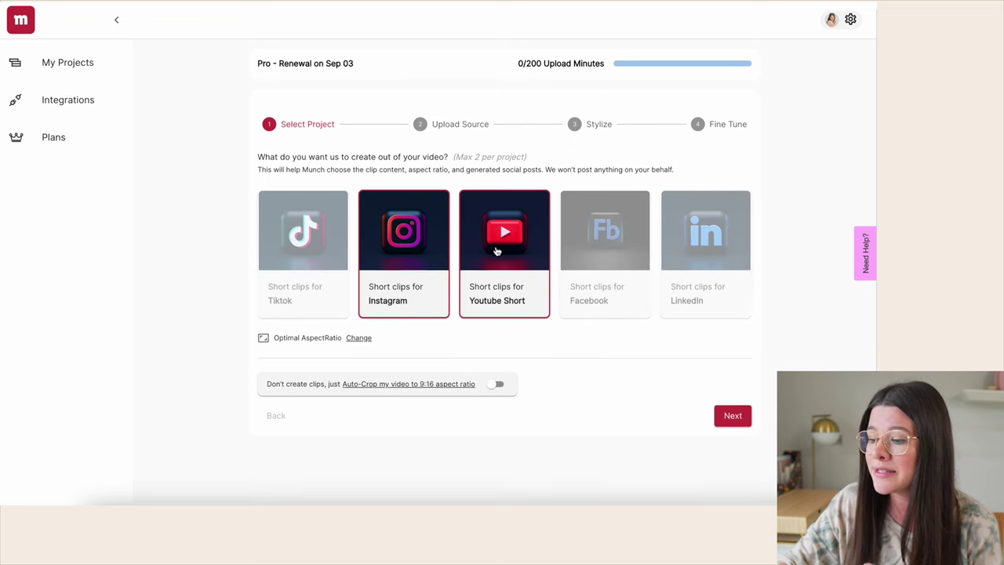
{"action": "left_click", "coordinate": [733, 416]}
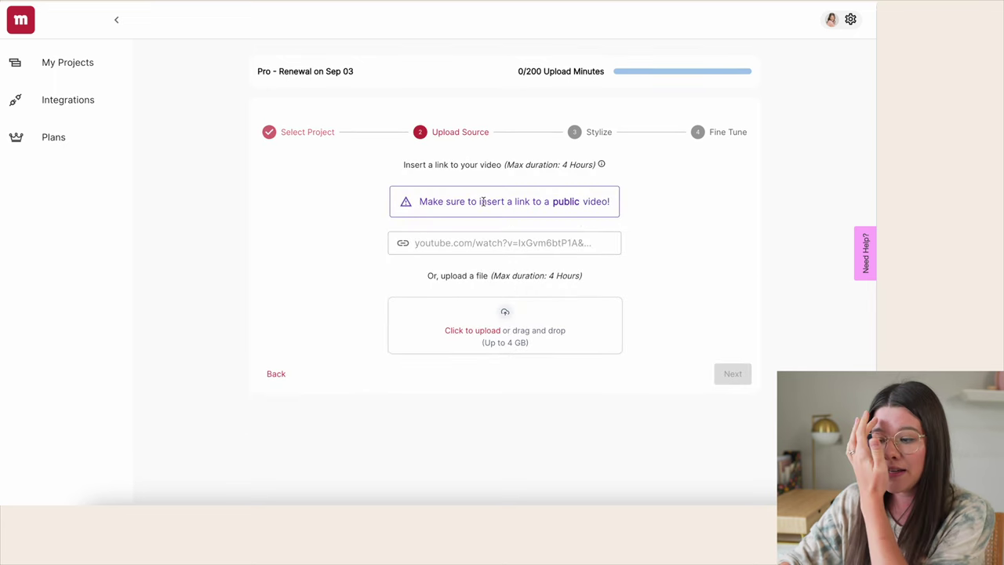
{"action": "left_click", "coordinate": [477, 244]}
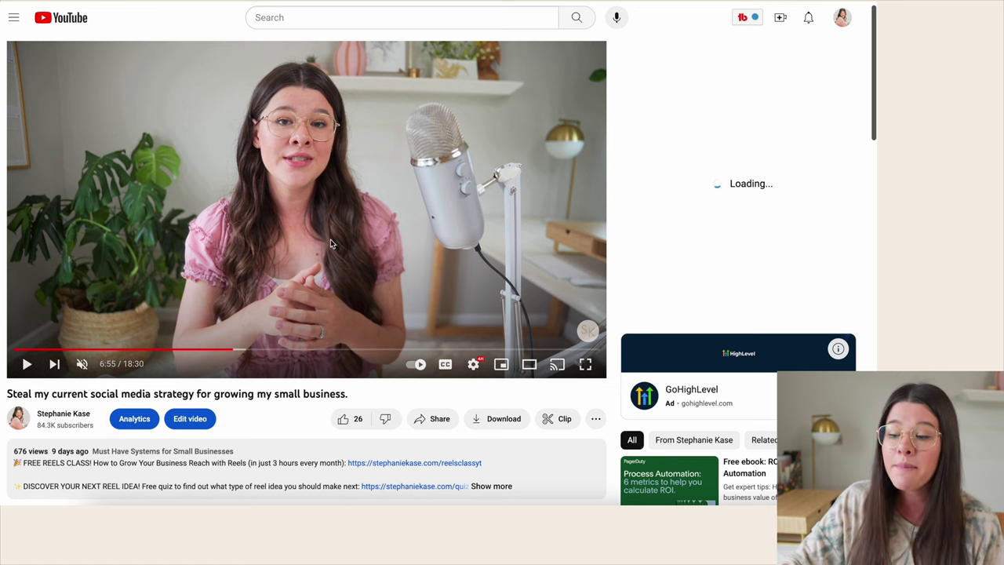
Copy the video's youtu.be share link and bring up paste in Munch's link field
{"action": "left_click", "coordinate": [426, 417]}
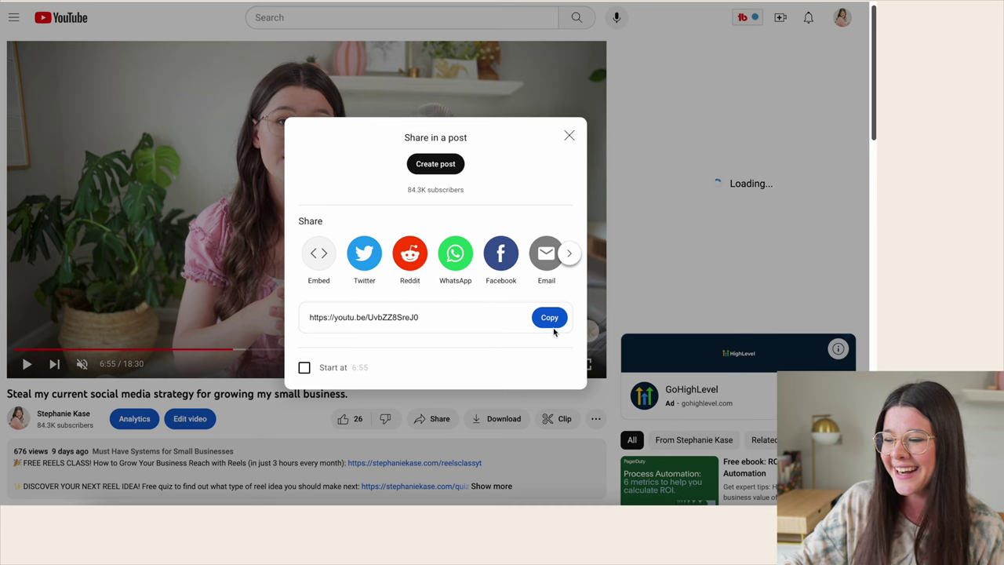
{"action": "left_click", "coordinate": [553, 322]}
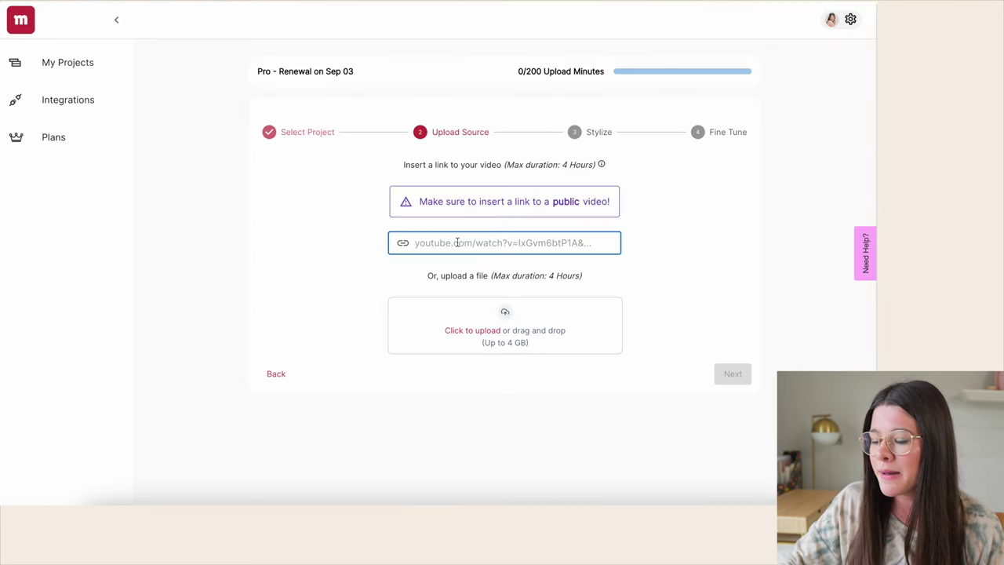
{"action": "right_click", "coordinate": [458, 242]}
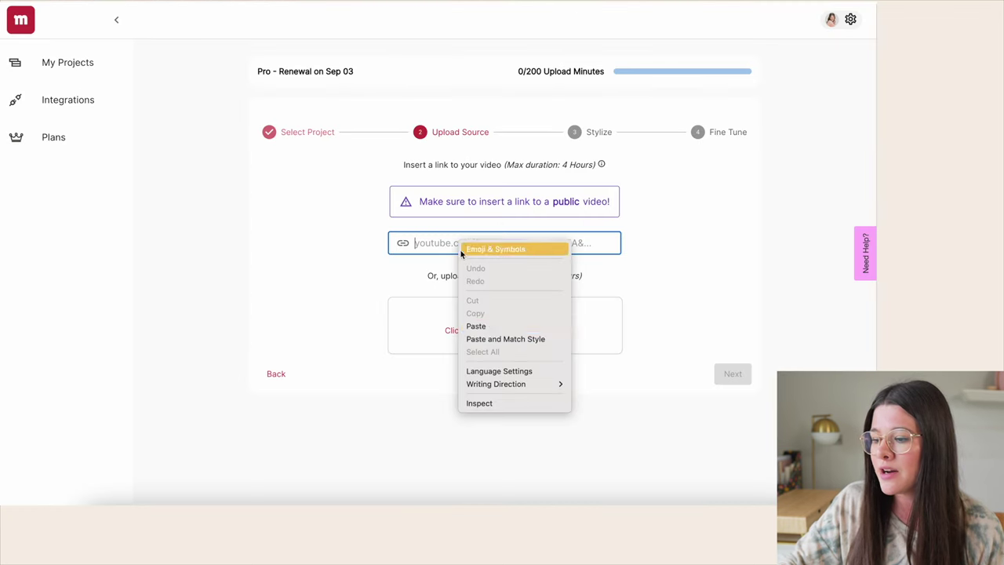
Paste the YouTube link and browse the subtitle styles, settling on Garynian
{"action": "left_click", "coordinate": [476, 327]}
{"action": "left_click", "coordinate": [722, 373]}
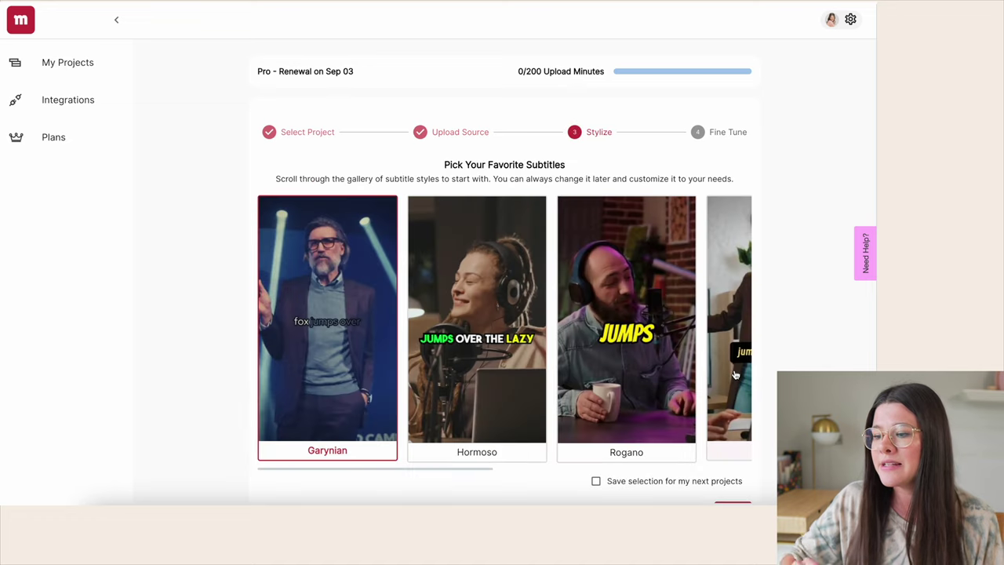
{"action": "scroll", "coordinate": [518, 235], "scroll_direction": "down", "scroll_amount": 1}
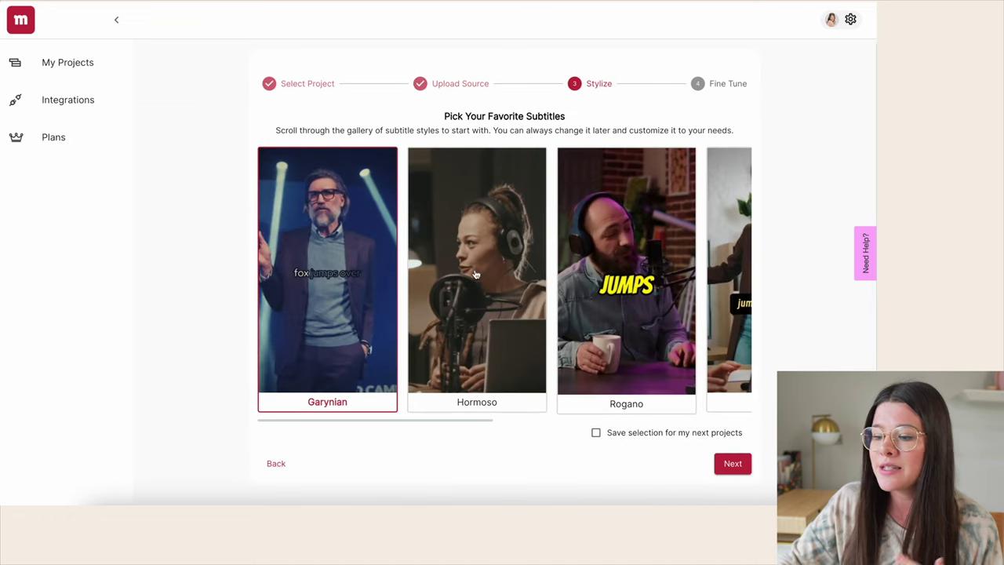
{"action": "scroll", "coordinate": [506, 274], "scroll_direction": "right", "scroll_amount": 3}
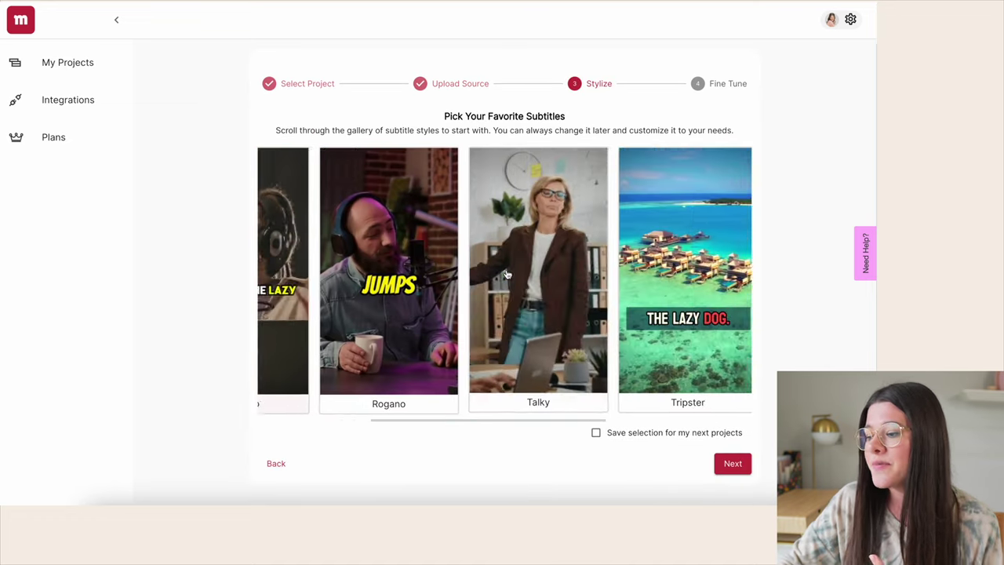
{"action": "scroll", "coordinate": [507, 273], "scroll_direction": "right", "scroll_amount": 2}
{"action": "scroll", "coordinate": [507, 274], "scroll_direction": "right", "scroll_amount": 2}
{"action": "scroll", "coordinate": [506, 274], "scroll_direction": "left", "scroll_amount": 5}
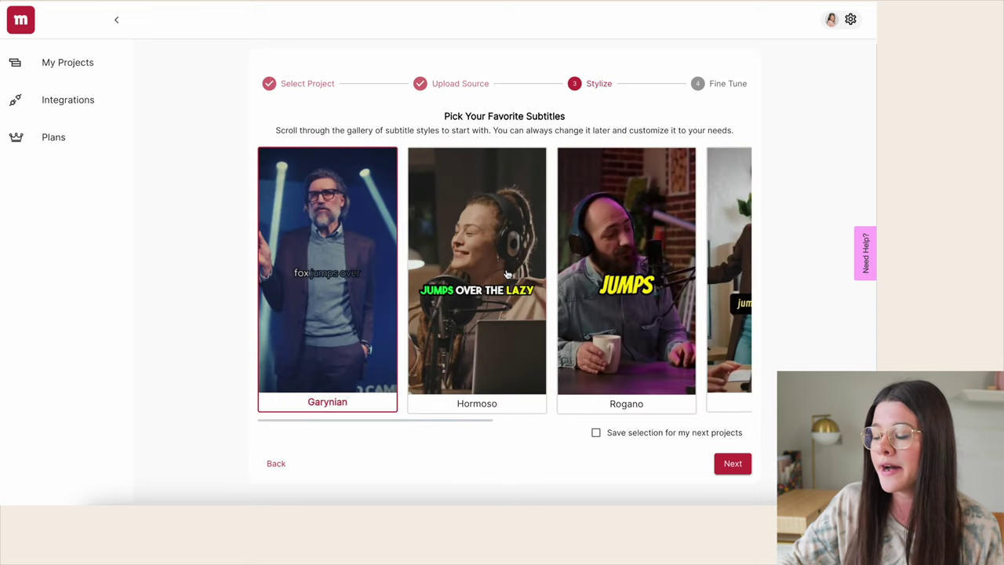
{"action": "mouse_move", "coordinate": [328, 270]}
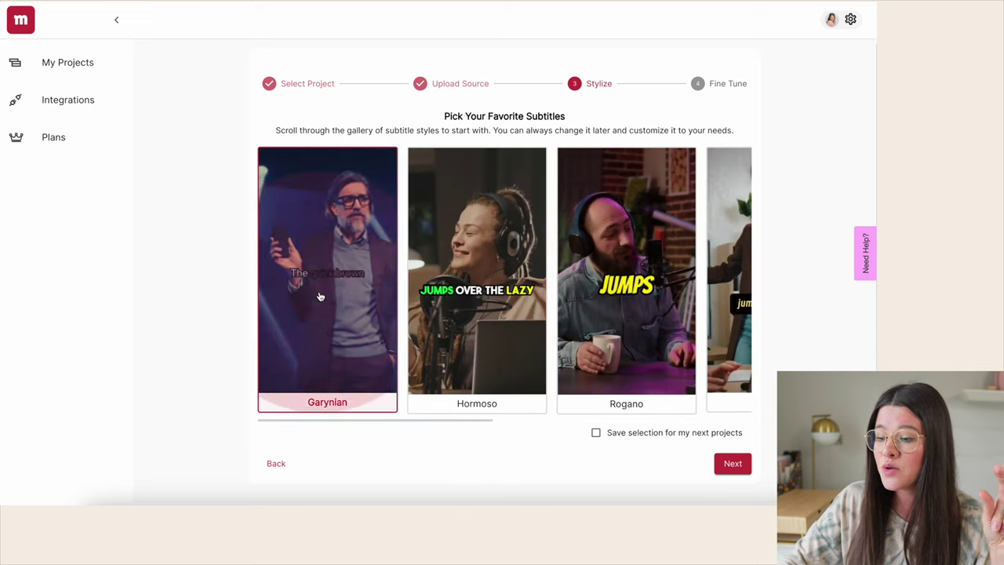
{"action": "scroll", "coordinate": [624, 447], "scroll_direction": "down", "scroll_amount": 1}
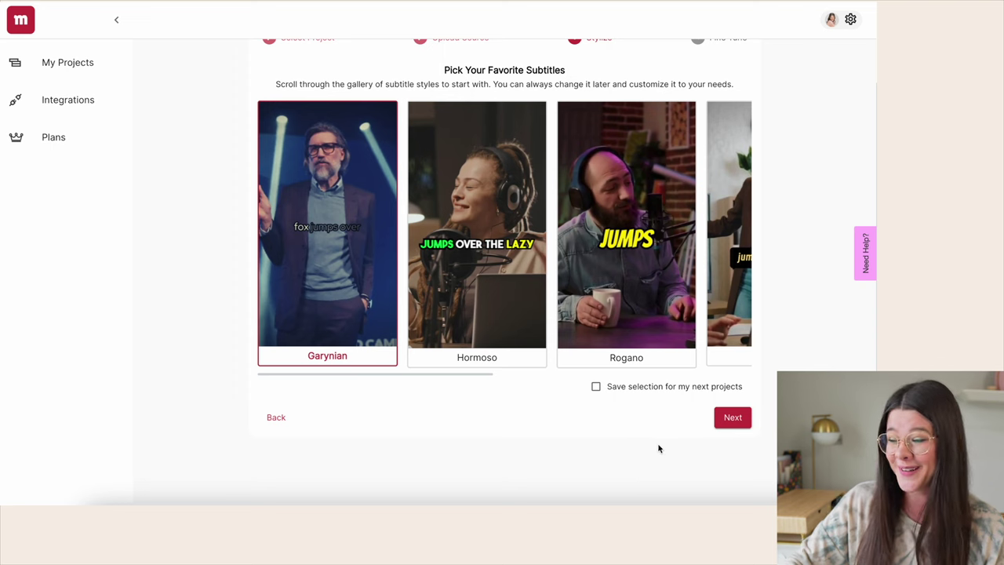
Name the project 'Example', choose Explainer type and 30-second clips, and generate clips
{"action": "left_click", "coordinate": [731, 418]}
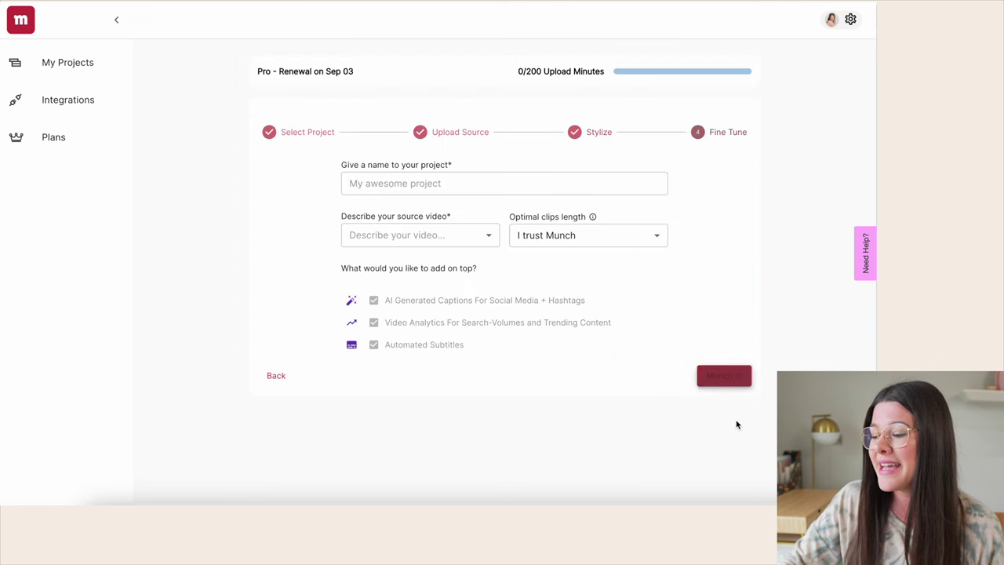
{"action": "left_click", "coordinate": [401, 182]}
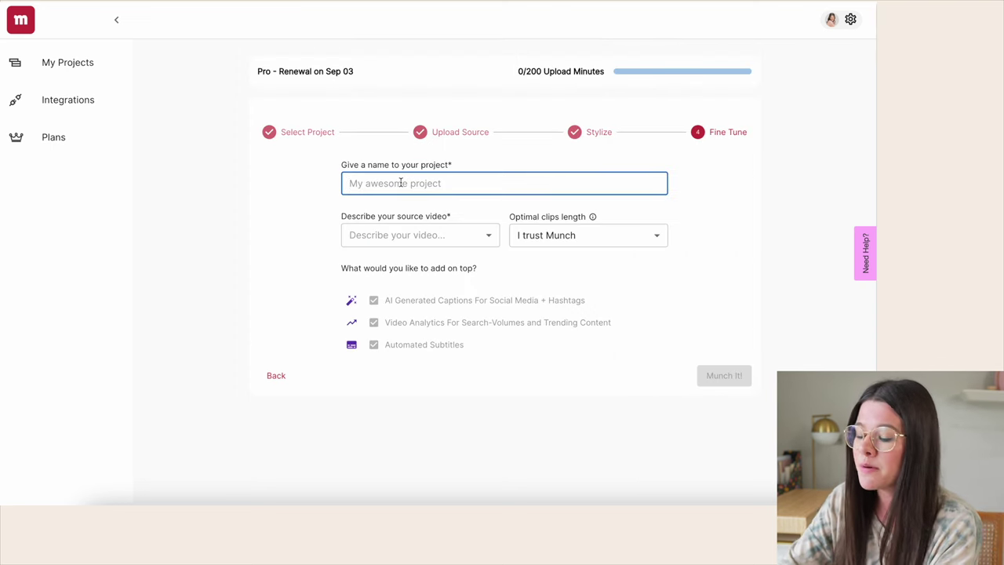
{"action": "type", "text": "Example"}
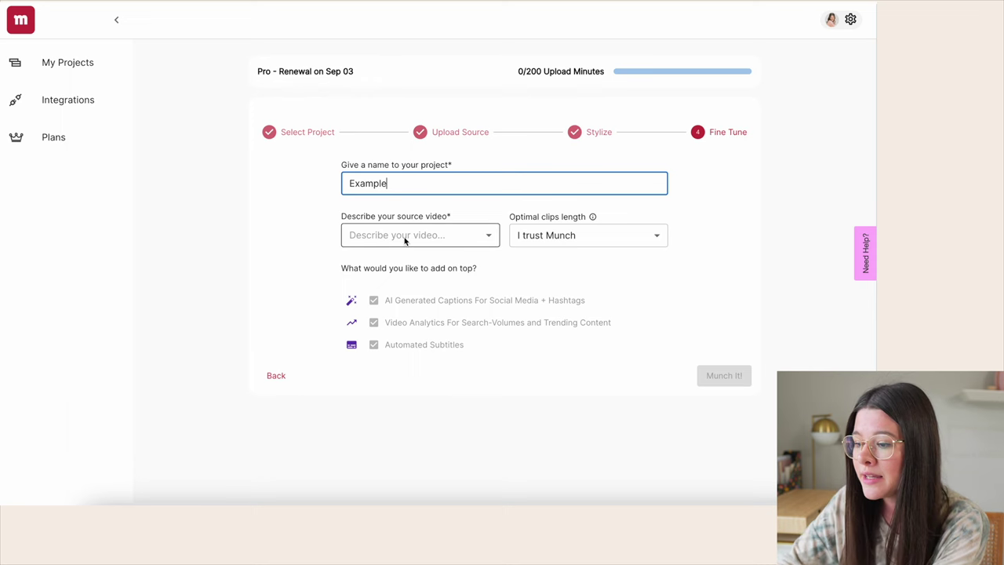
{"action": "left_click", "coordinate": [405, 238]}
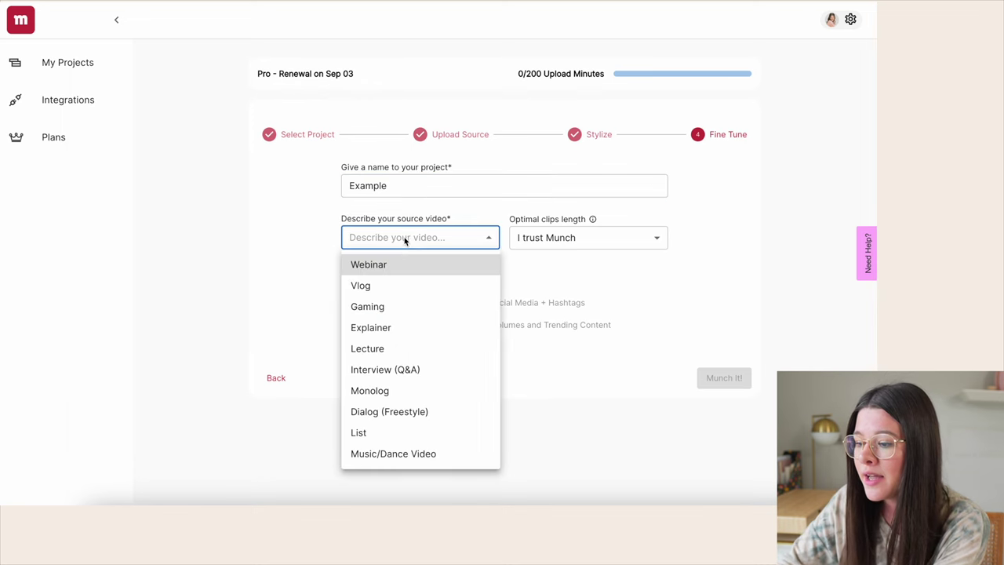
{"action": "left_click", "coordinate": [383, 329]}
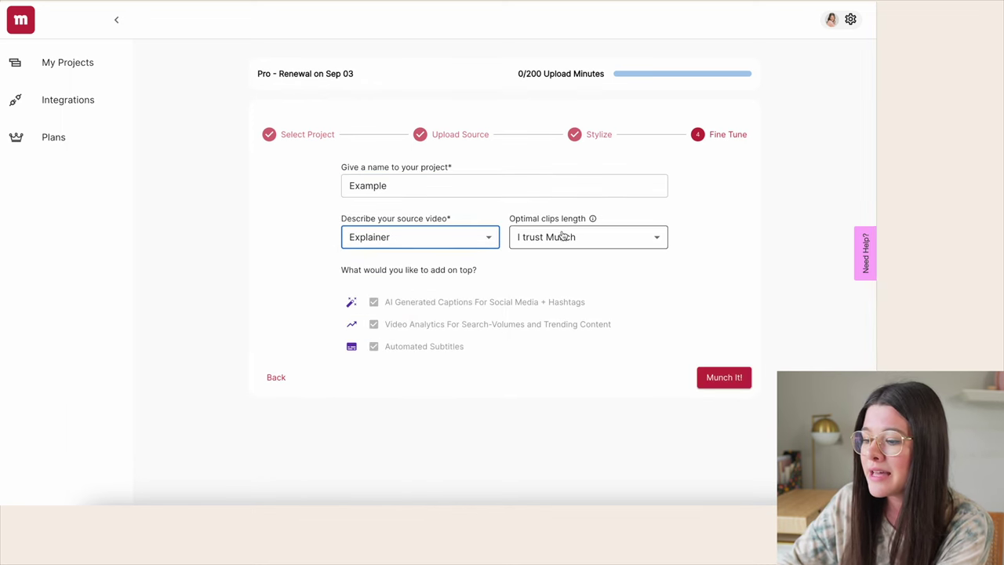
{"action": "left_click", "coordinate": [597, 240]}
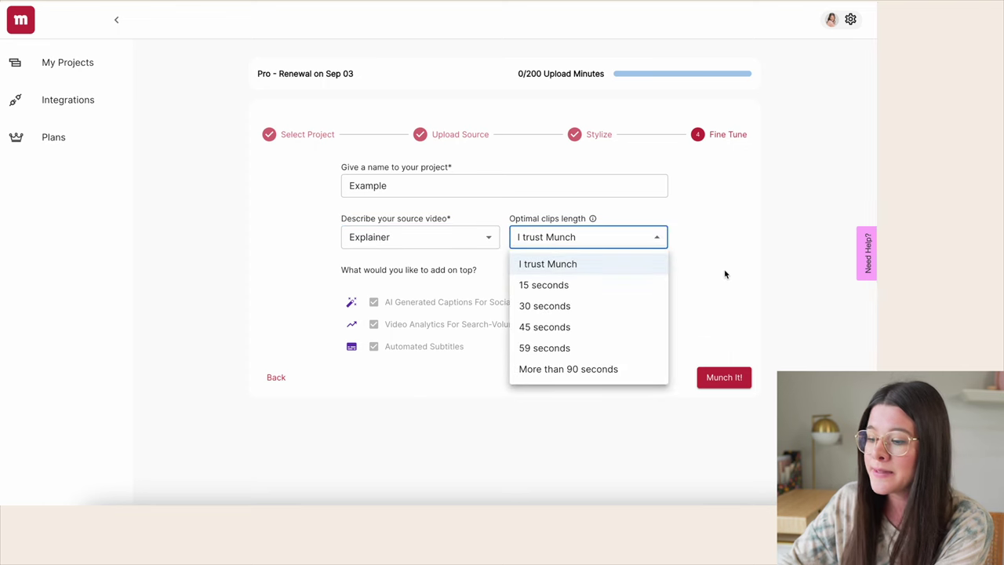
{"action": "left_click", "coordinate": [620, 312]}
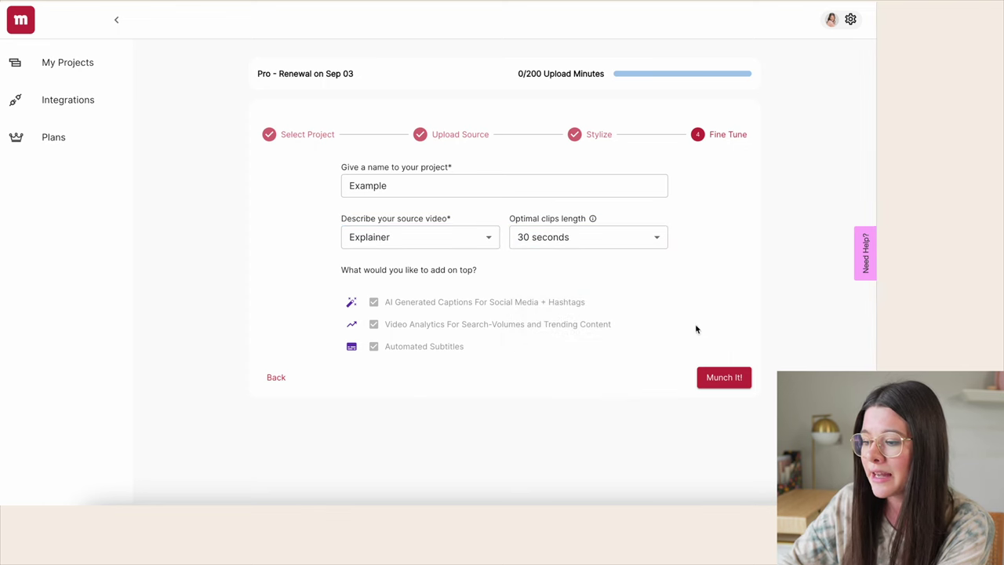
{"action": "left_click", "coordinate": [713, 382]}
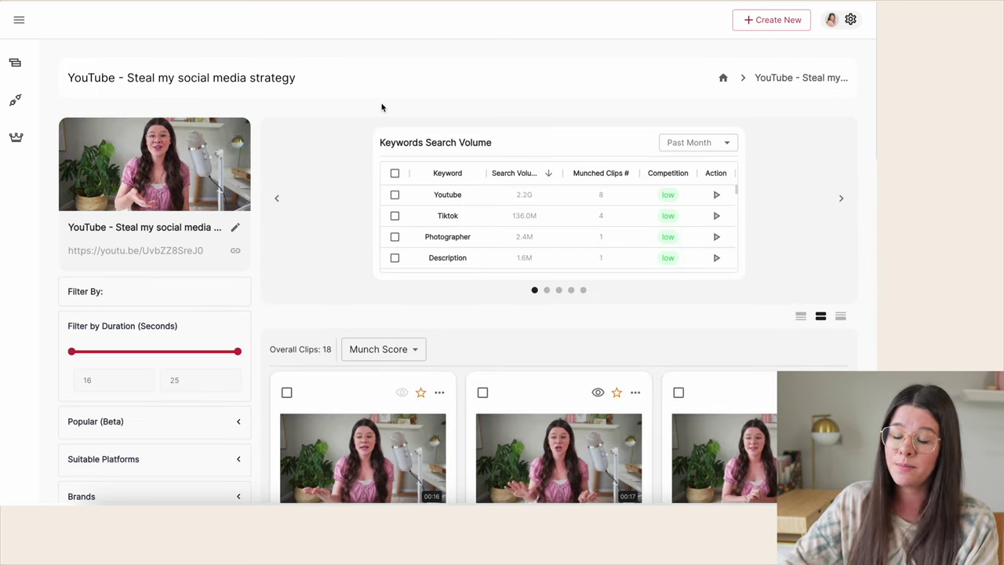
Scroll the 18 clip cards and preview the first, 'The Power of Evergreen Content'
{"action": "scroll", "coordinate": [295, 124], "scroll_direction": "down", "scroll_amount": 2}
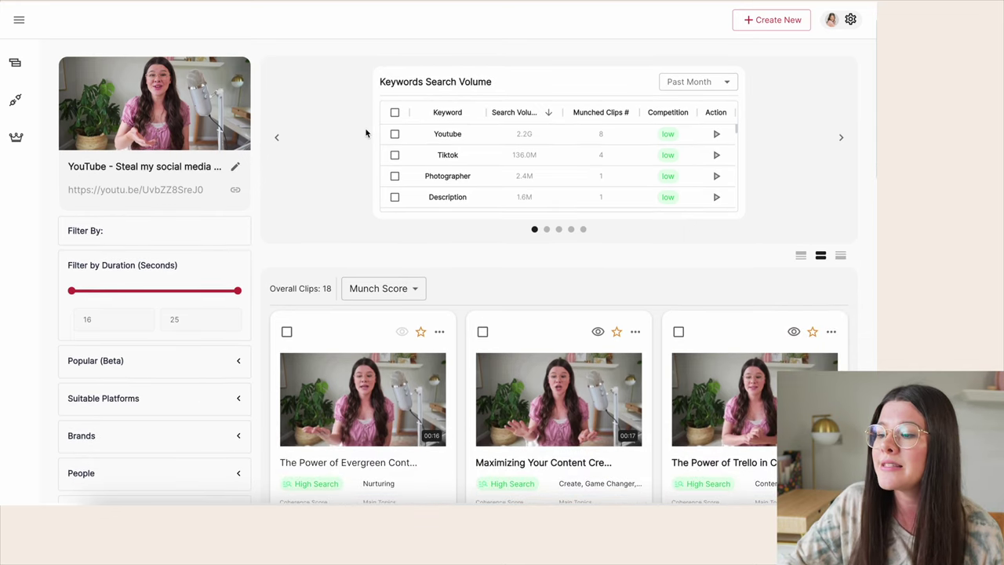
{"action": "scroll", "coordinate": [365, 134], "scroll_direction": "down", "scroll_amount": 3}
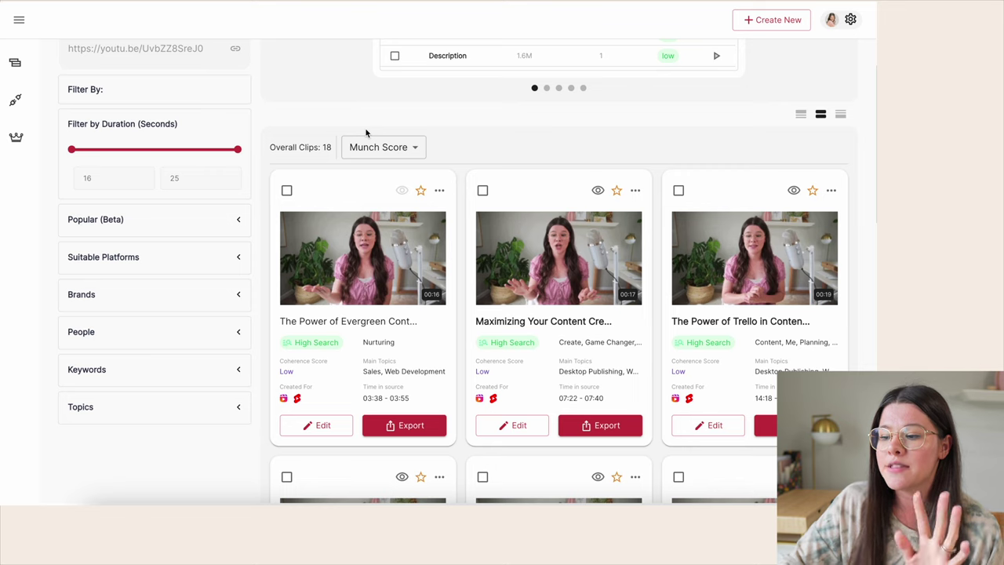
{"action": "scroll", "coordinate": [366, 134], "scroll_direction": "down", "scroll_amount": 1}
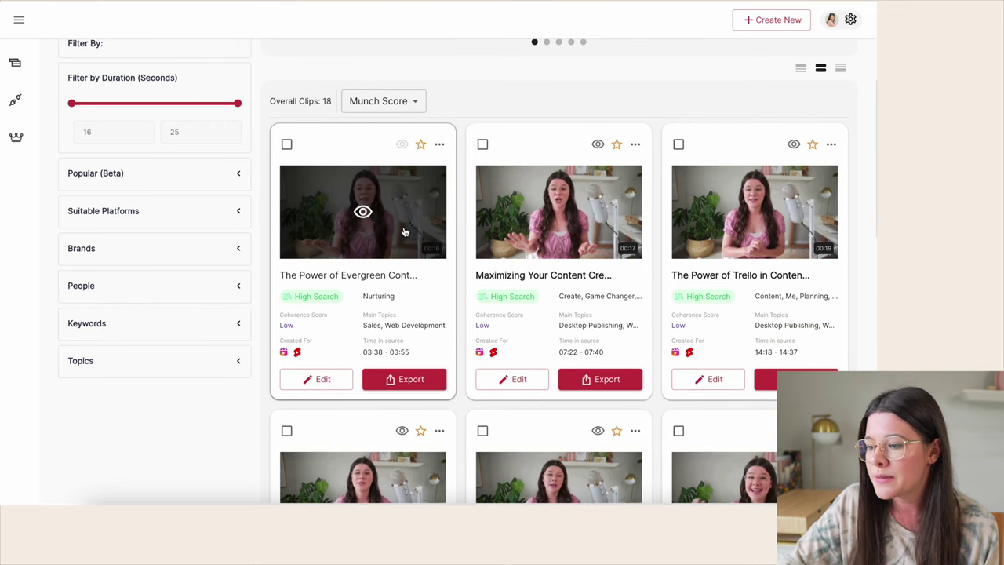
{"action": "left_click", "coordinate": [363, 212]}
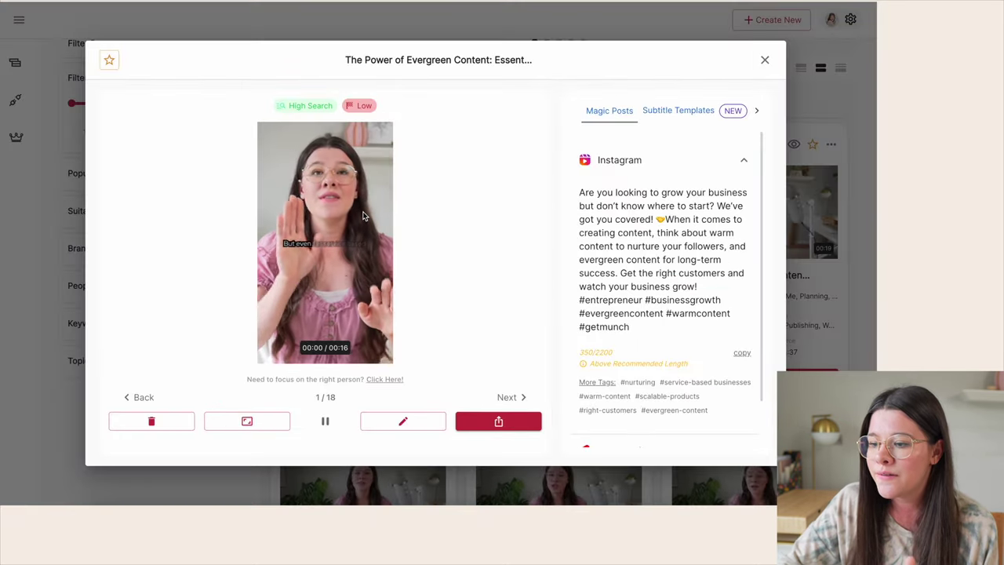
Preview the first clip, reveal its suggested YouTube Short title, and open it in the editor
{"action": "key", "text": "XF86AudioMute"}
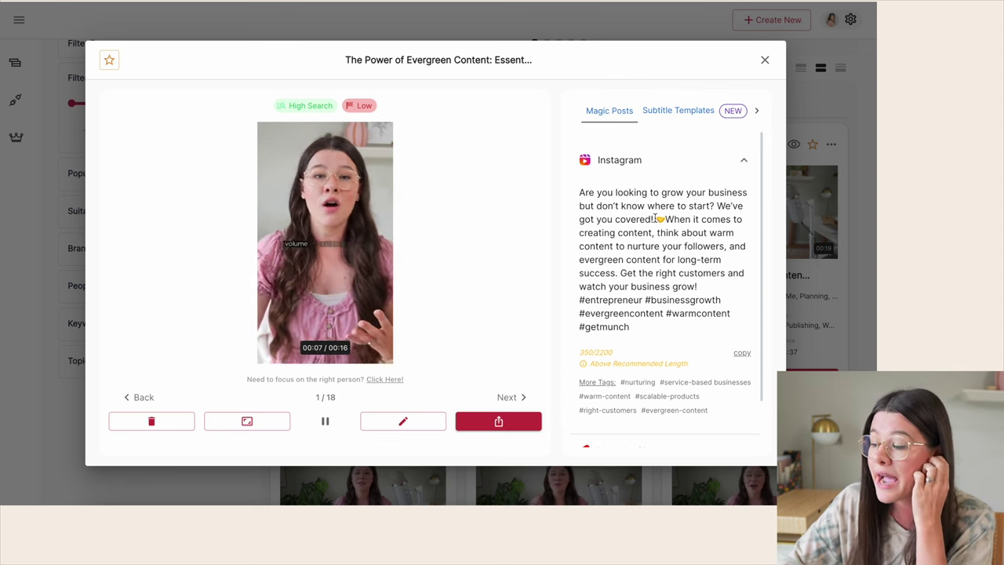
{"action": "scroll", "coordinate": [643, 376], "scroll_direction": "down", "scroll_amount": 1}
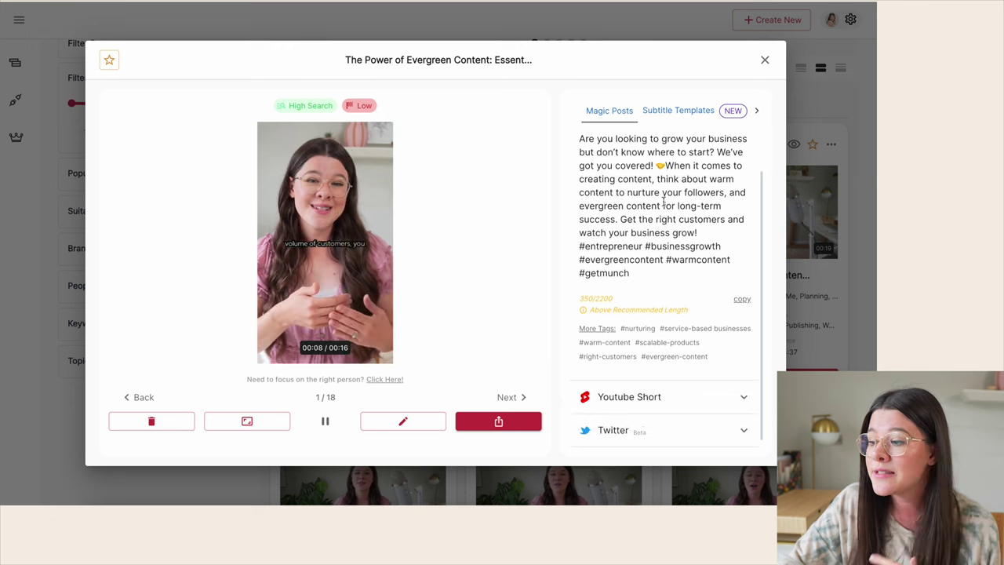
{"action": "left_click", "coordinate": [643, 398]}
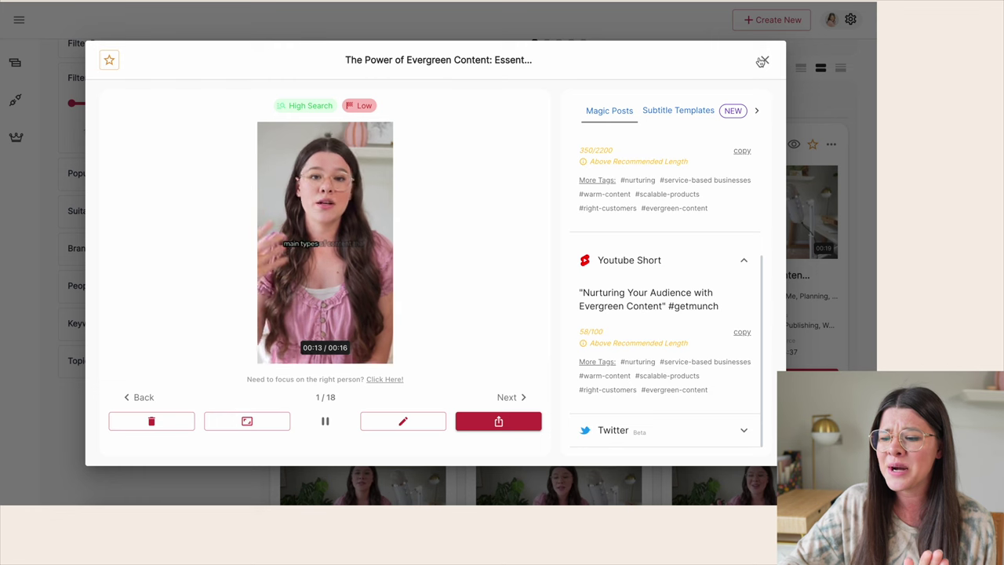
{"action": "left_click", "coordinate": [386, 423]}
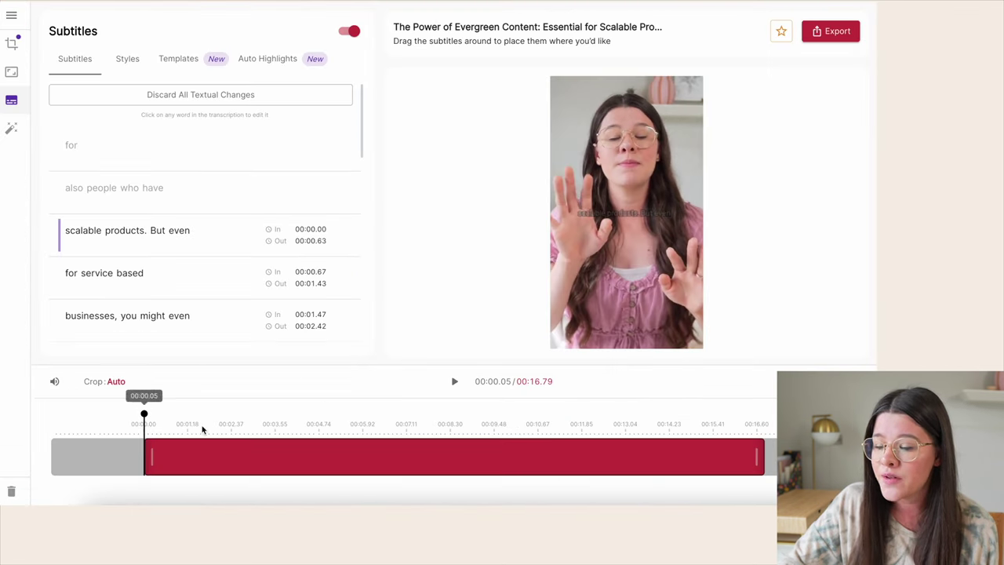
Show the evergreen clip's subtitle styles: Red Hat Display, 30px, karaoke effect
{"action": "scroll", "coordinate": [241, 196], "scroll_direction": "down", "scroll_amount": 1}
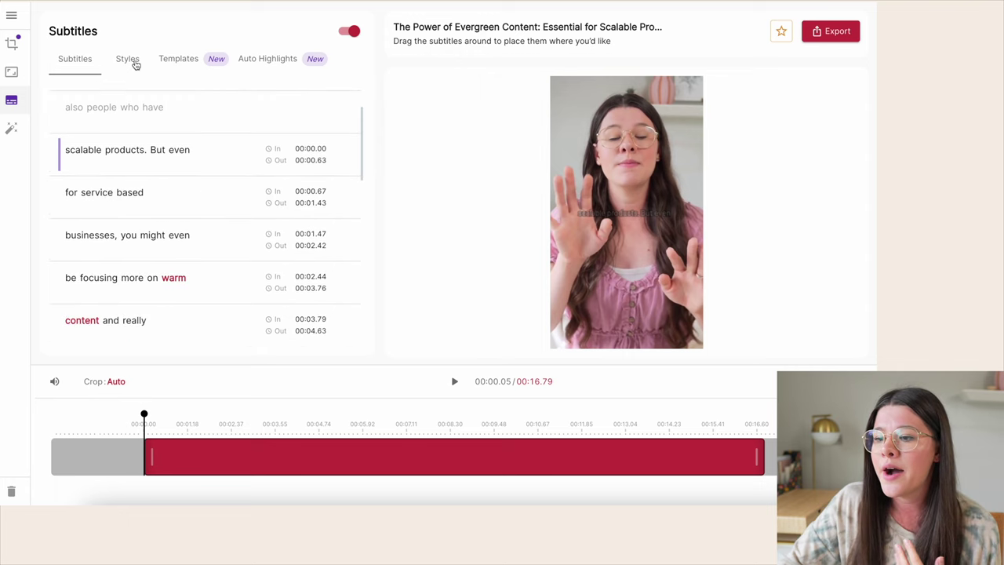
{"action": "left_click", "coordinate": [127, 60]}
{"action": "scroll", "coordinate": [184, 179], "scroll_direction": "down", "scroll_amount": 2}
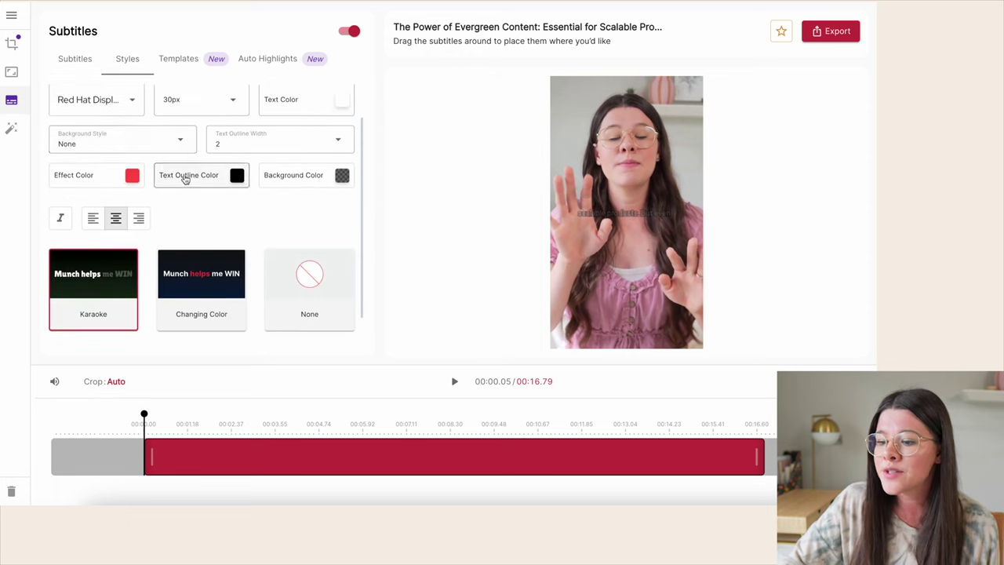
{"action": "scroll", "coordinate": [185, 178], "scroll_direction": "up", "scroll_amount": 1}
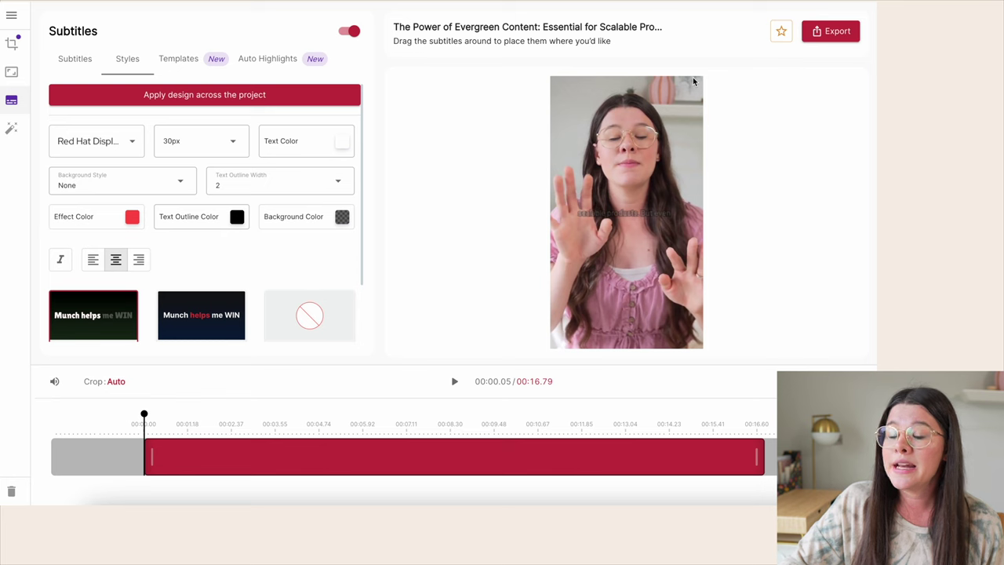
Export the evergreen-content clip with styled subtitles as an MP4 download
{"action": "left_click", "coordinate": [849, 34]}
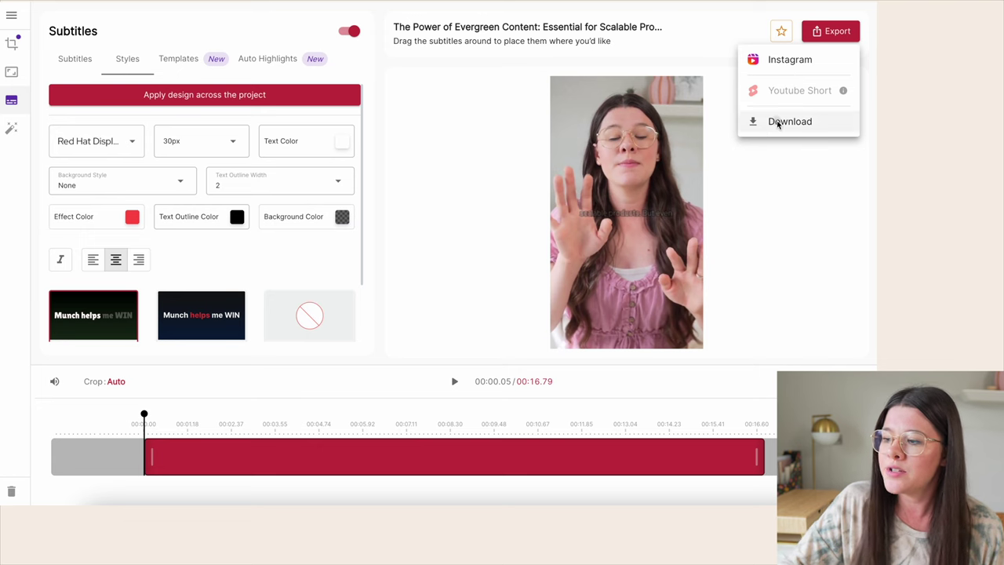
{"action": "left_click", "coordinate": [779, 123]}
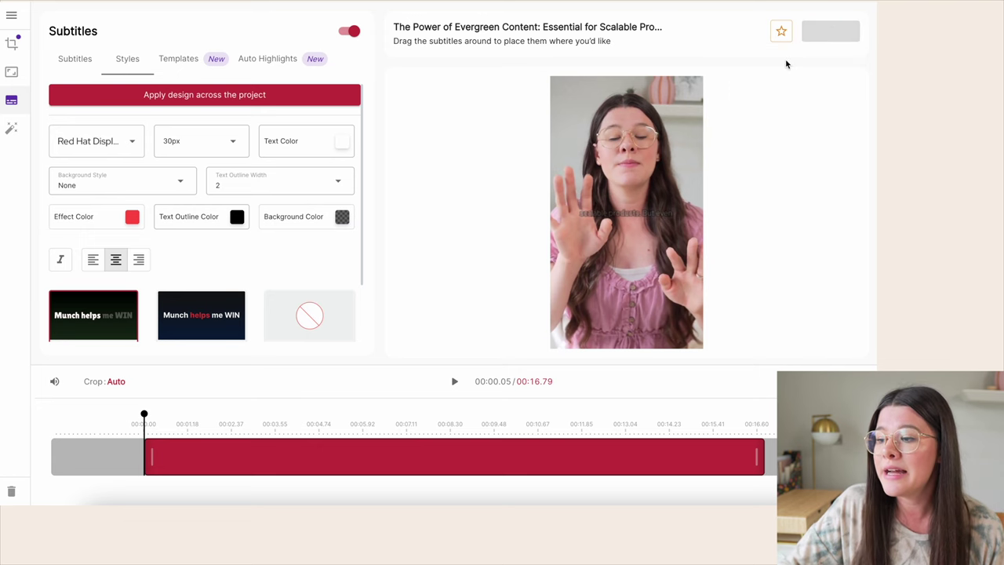